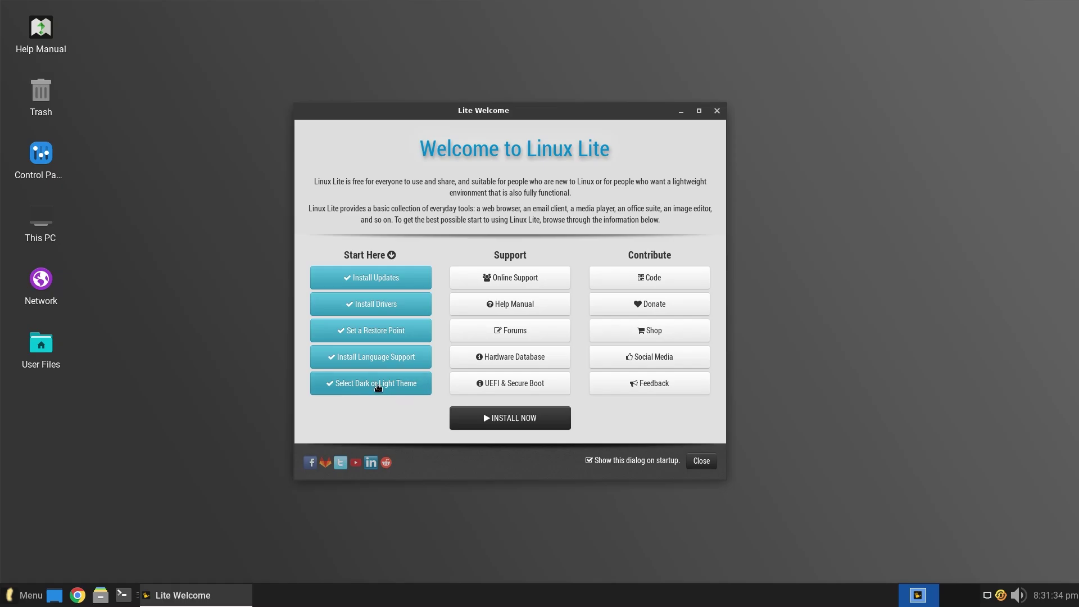
Open the Starting with Linux Lite guide, scroll to the Light or Dark Theme section, and pick Dark Theme.
click(369, 279)
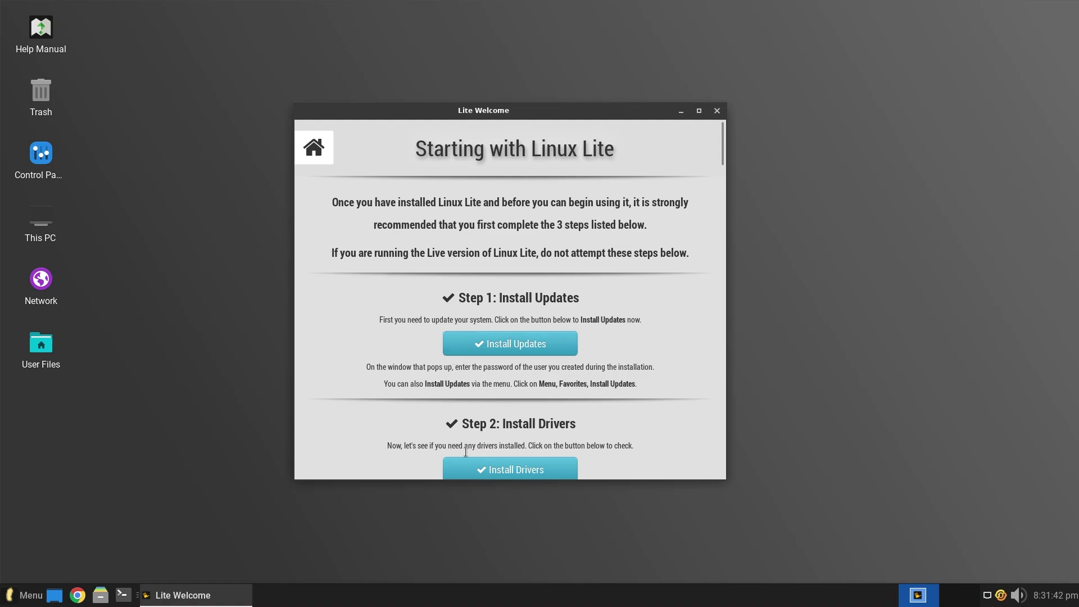
scroll(642, 415, down, 1)
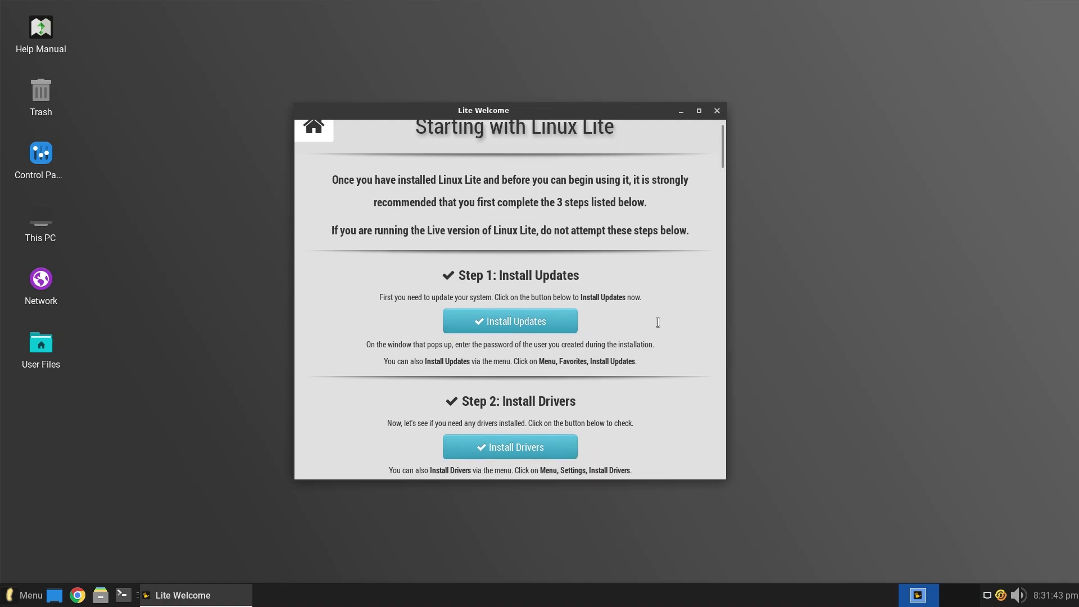
drag(721, 151, 746, 307)
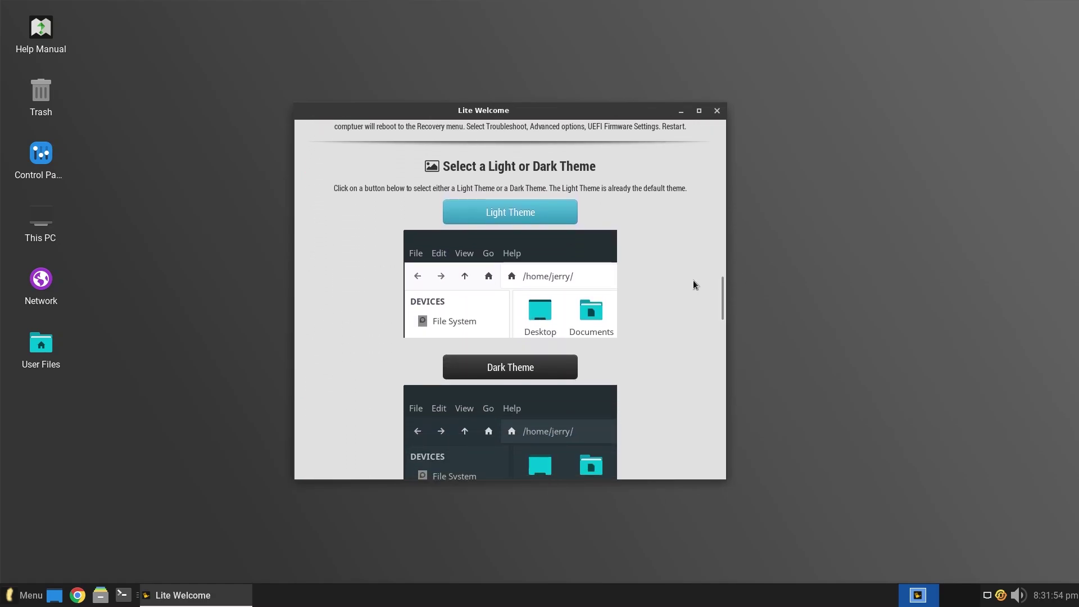
click(532, 372)
Open the home folder in Thunar and position it beside the welcome guide.
click(100, 594)
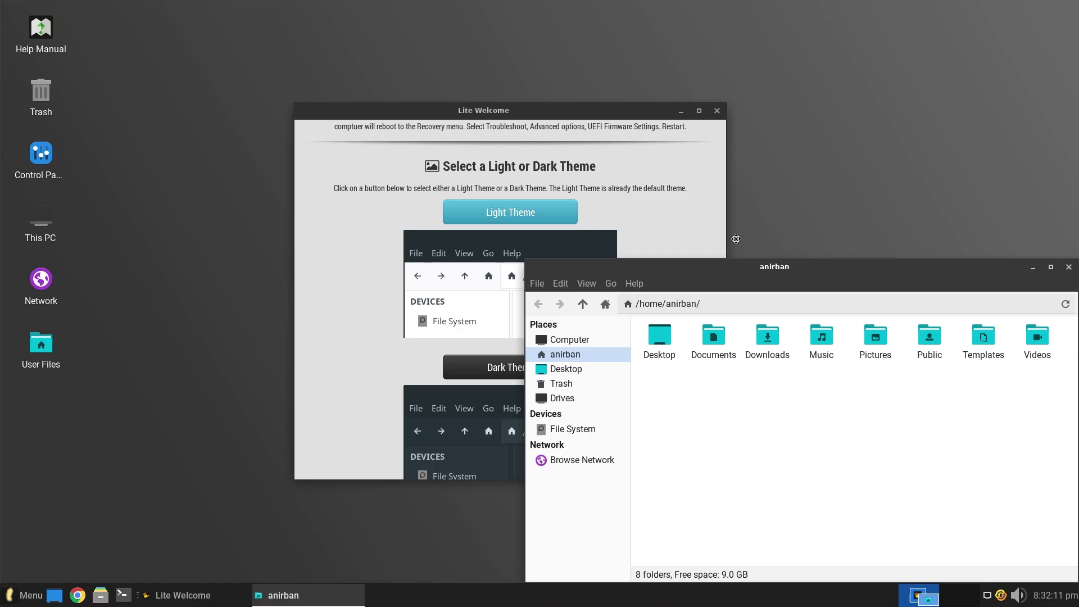
drag(767, 269, 684, 191)
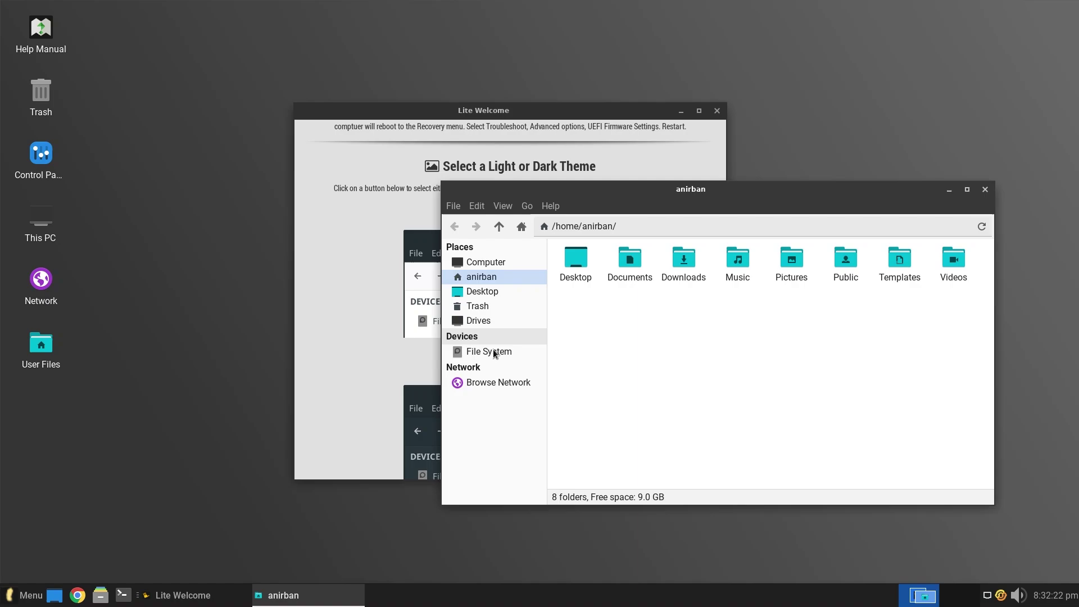
click(366, 342)
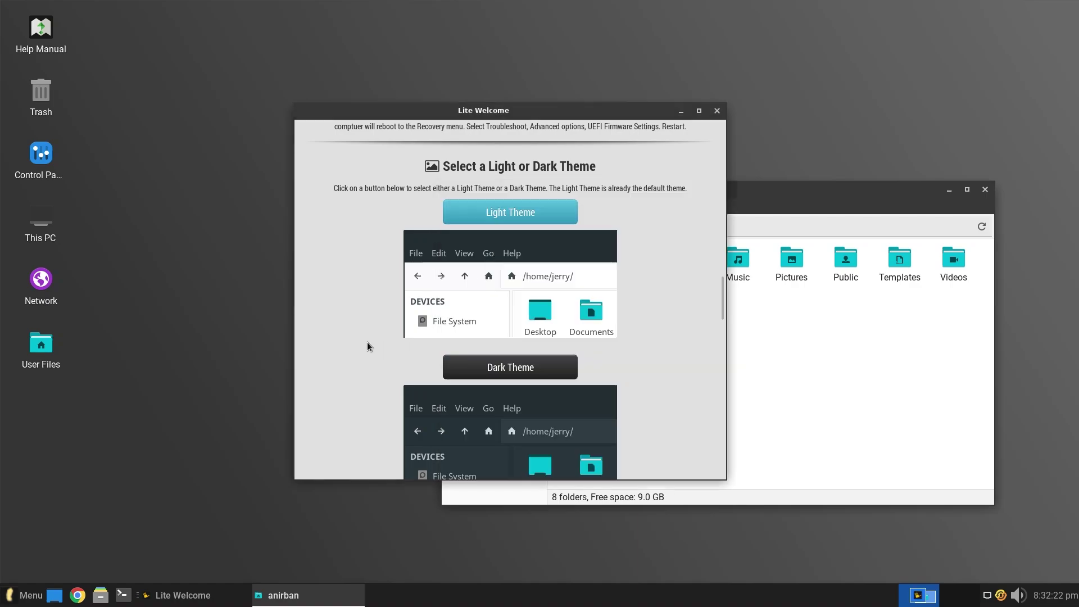
Apply the Dark Theme, confirm it, check the darkened file manager, and scroll the guide further.
click(506, 369)
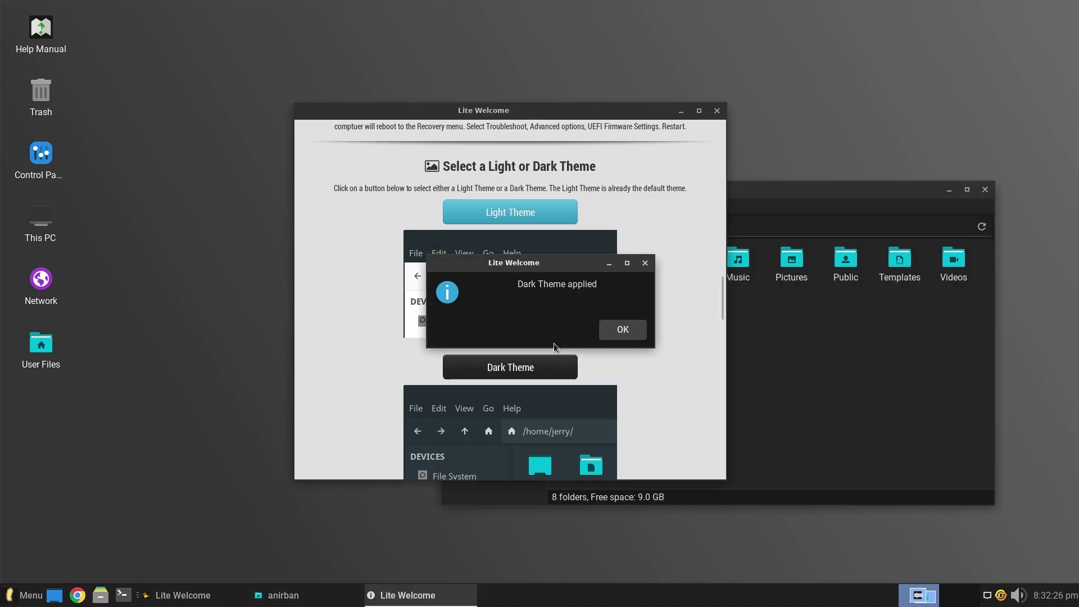
click(624, 329)
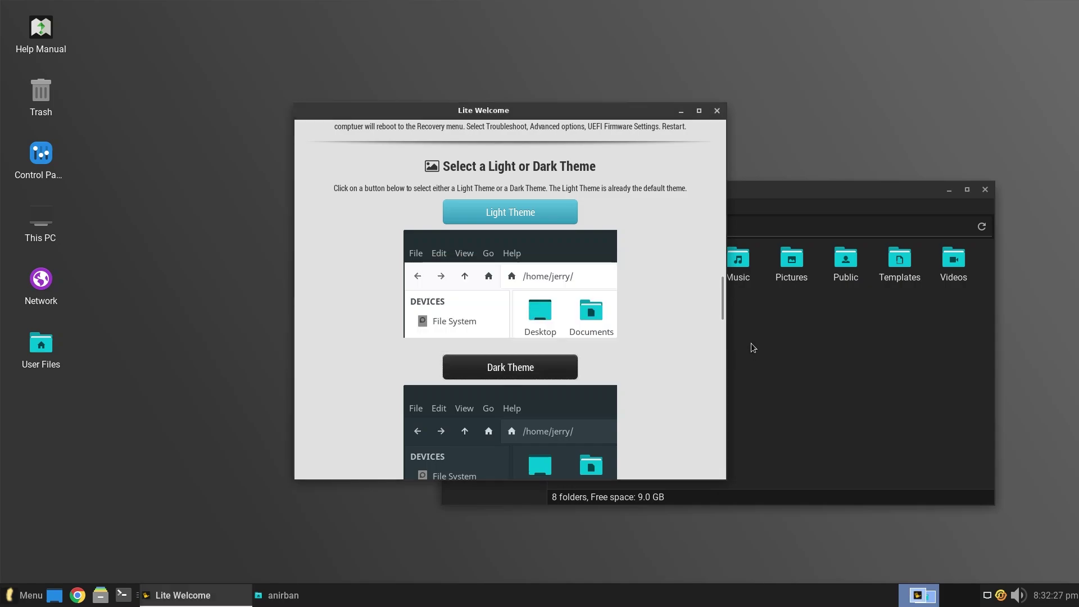
click(768, 345)
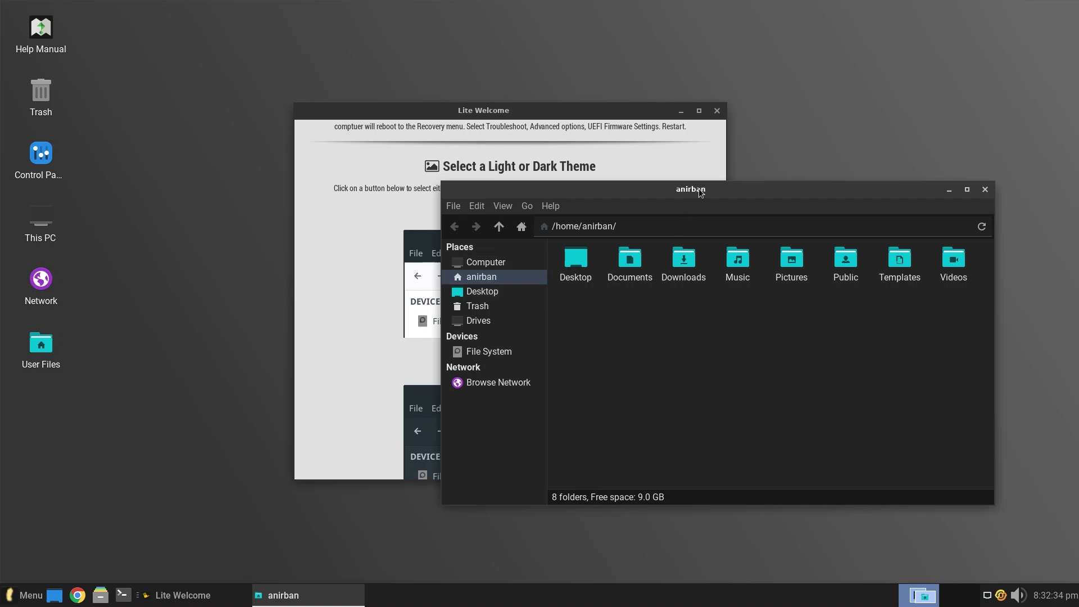
click(365, 333)
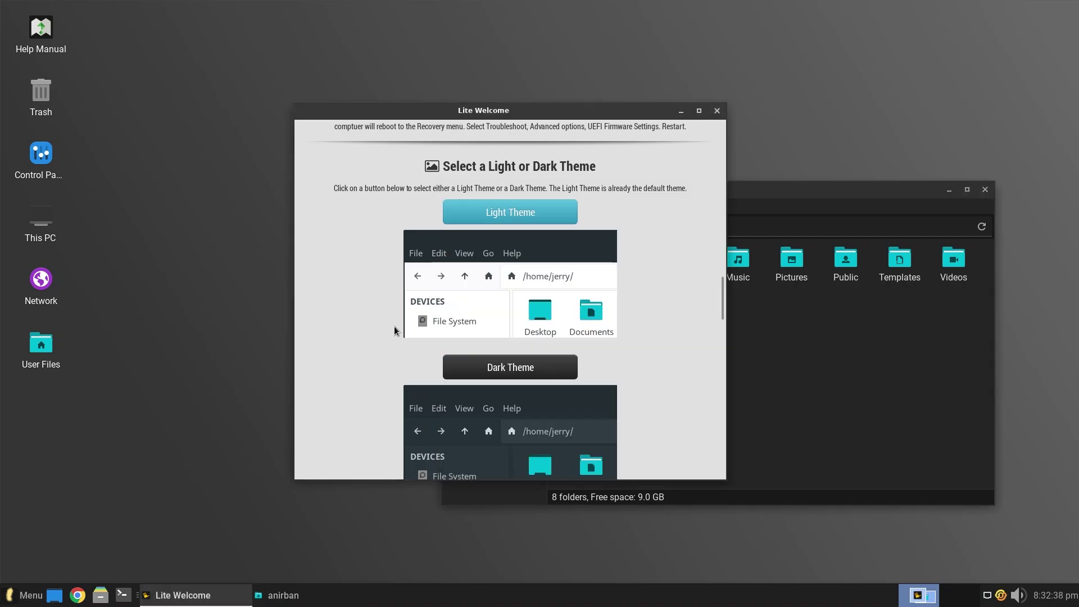
scroll(549, 373, down, 1)
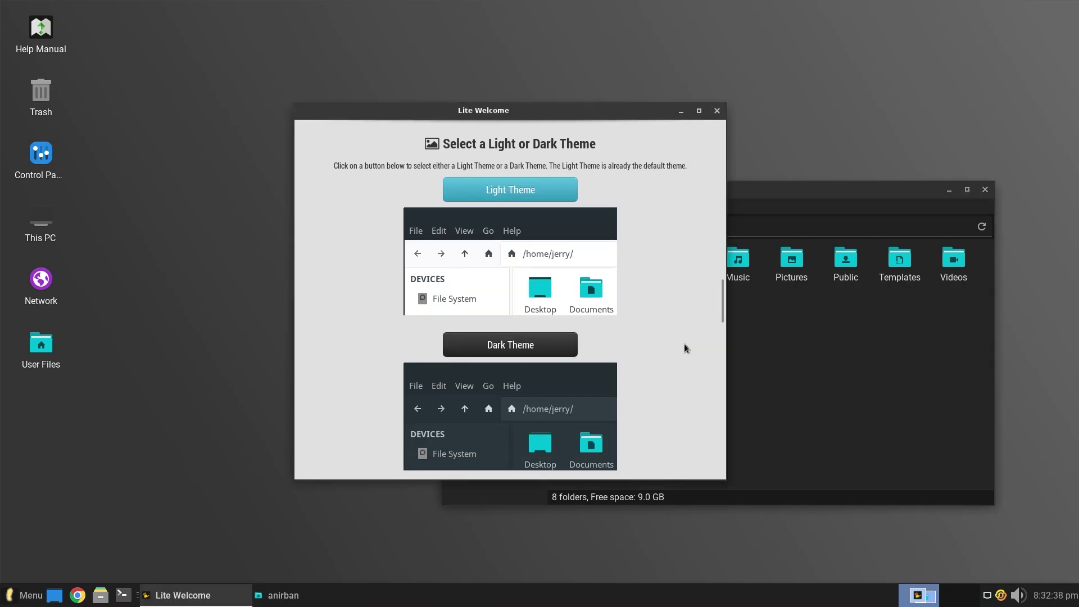
Drag the guide down to Lite Software, listing Chrome, Dropbox, Kodi, Steam and Zoom.
drag(723, 299, 726, 403)
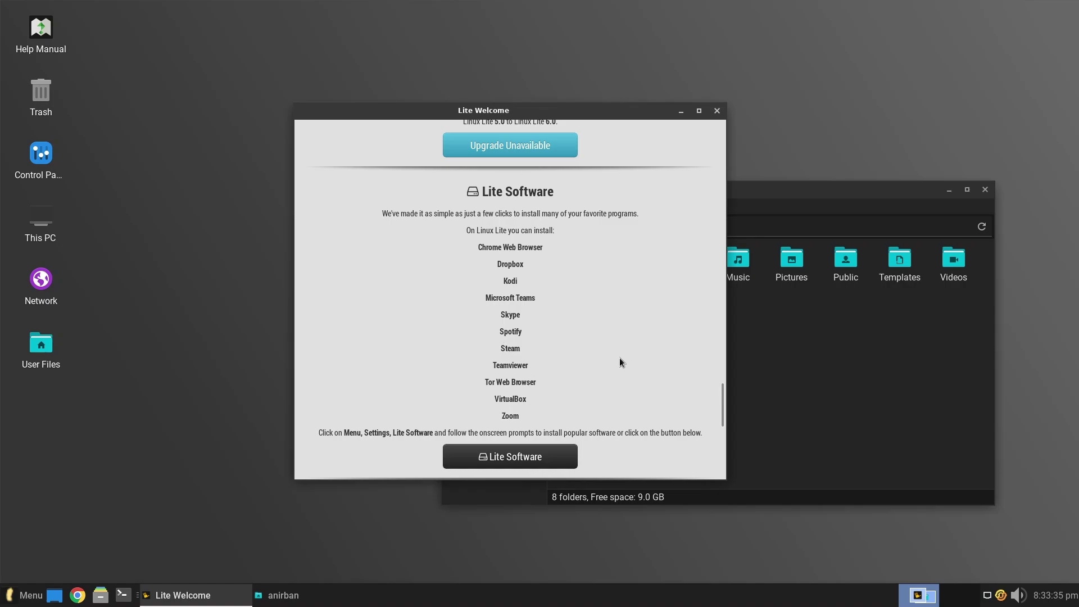
Minimize the welcome guide and file manager, then restore both with the file manager in front.
click(680, 113)
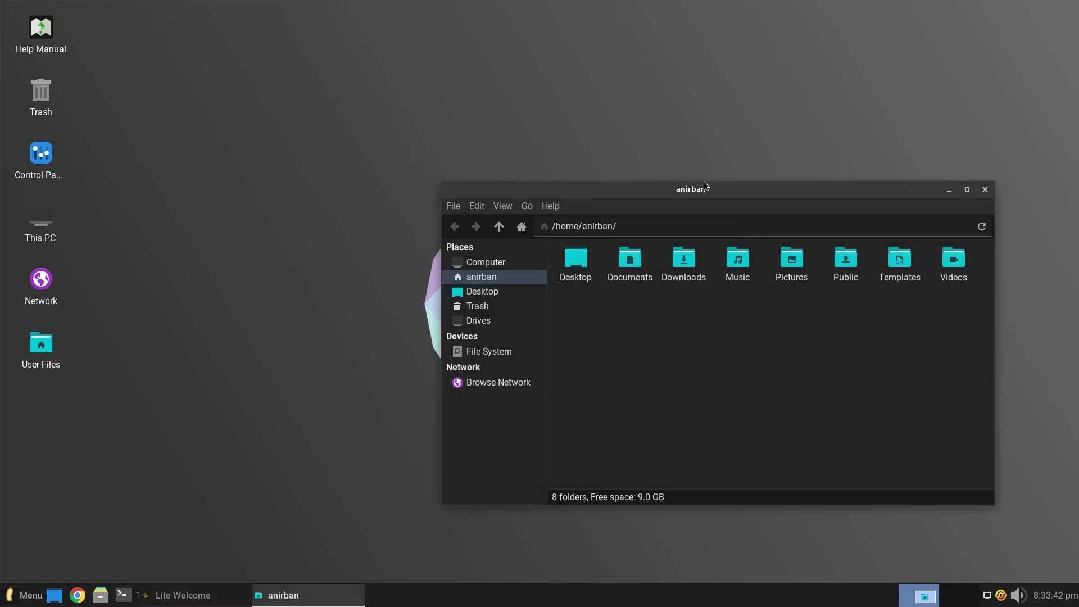
click(950, 190)
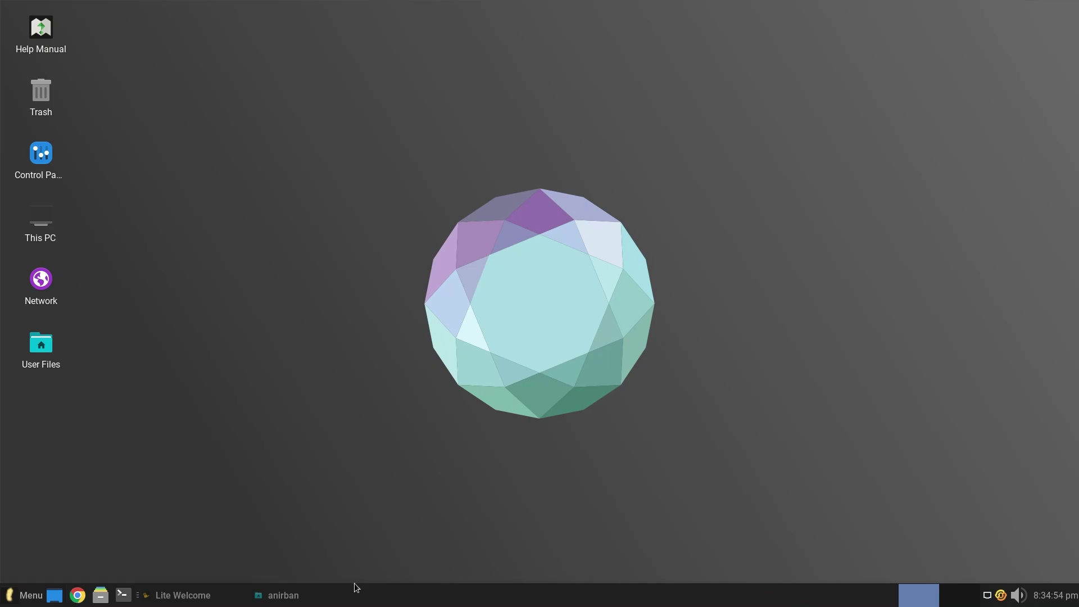
click(306, 595)
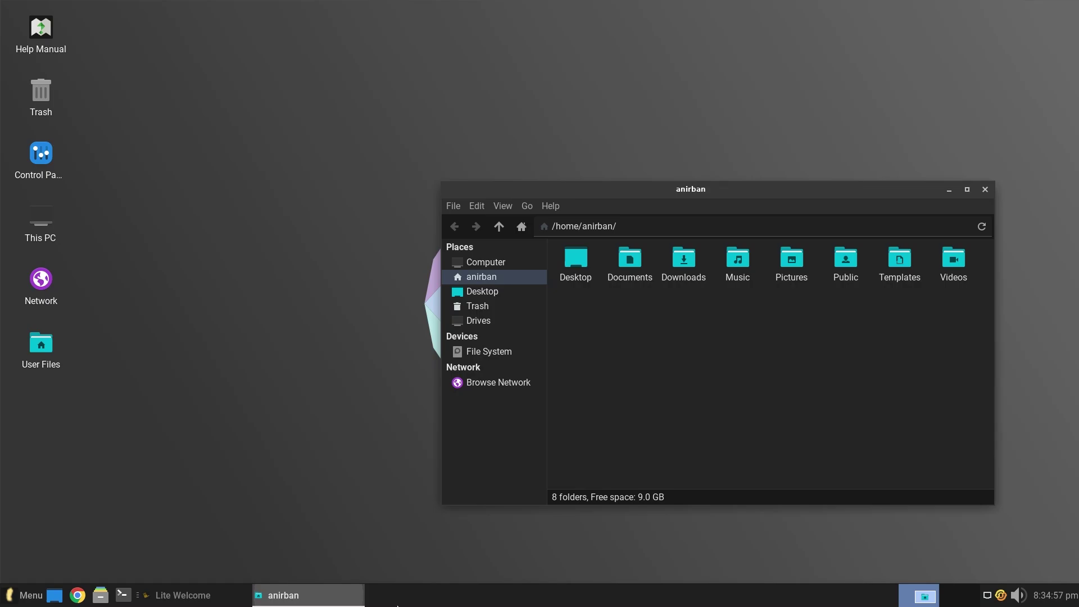
click(207, 596)
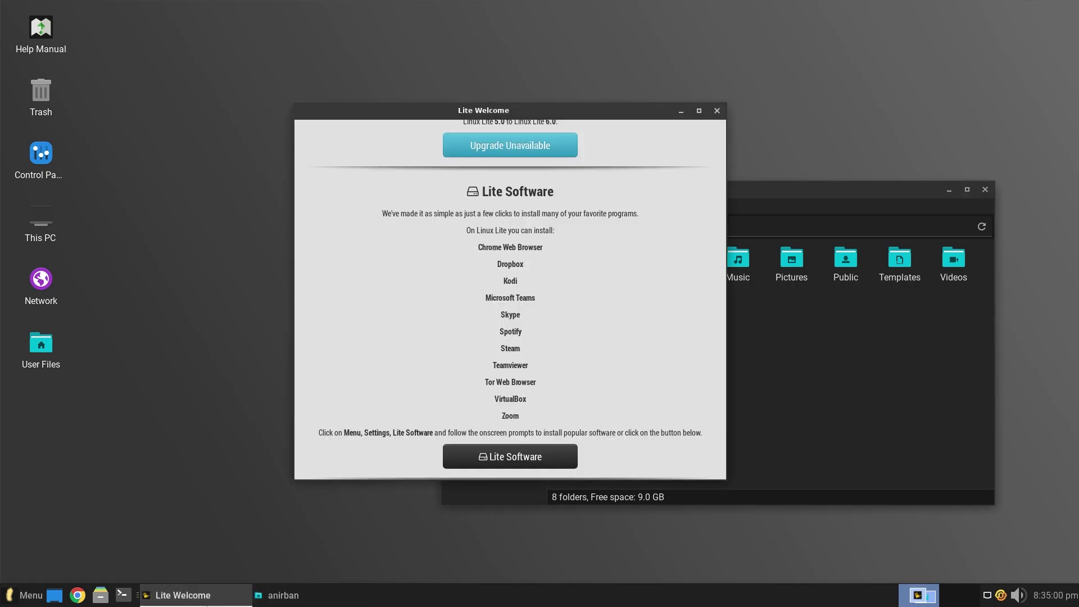
click(302, 601)
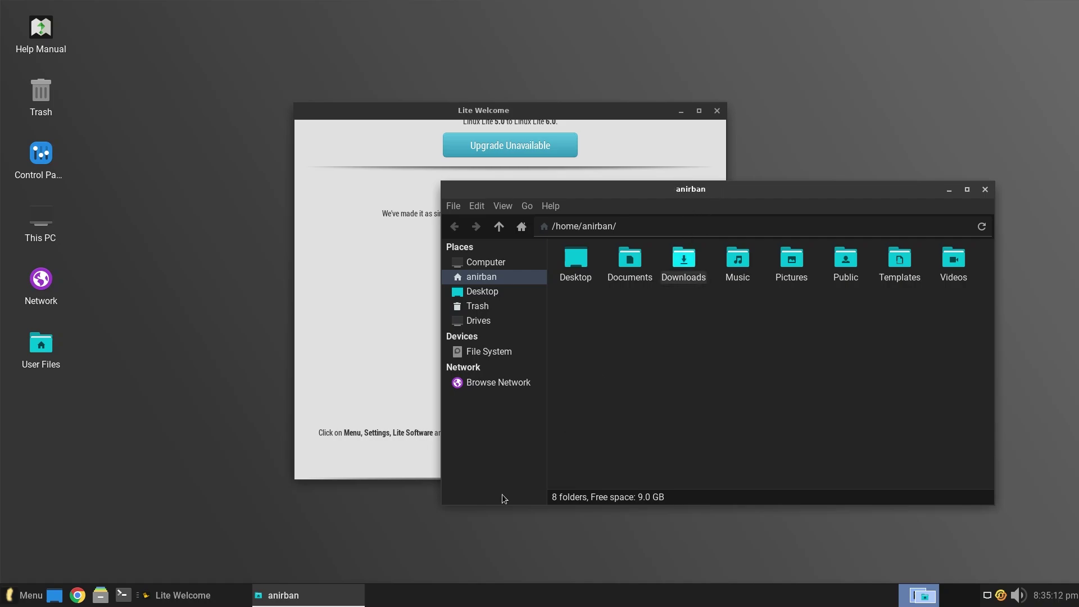
Toggle Show Desktop off and on, then switch to Workspace 2.
click(922, 597)
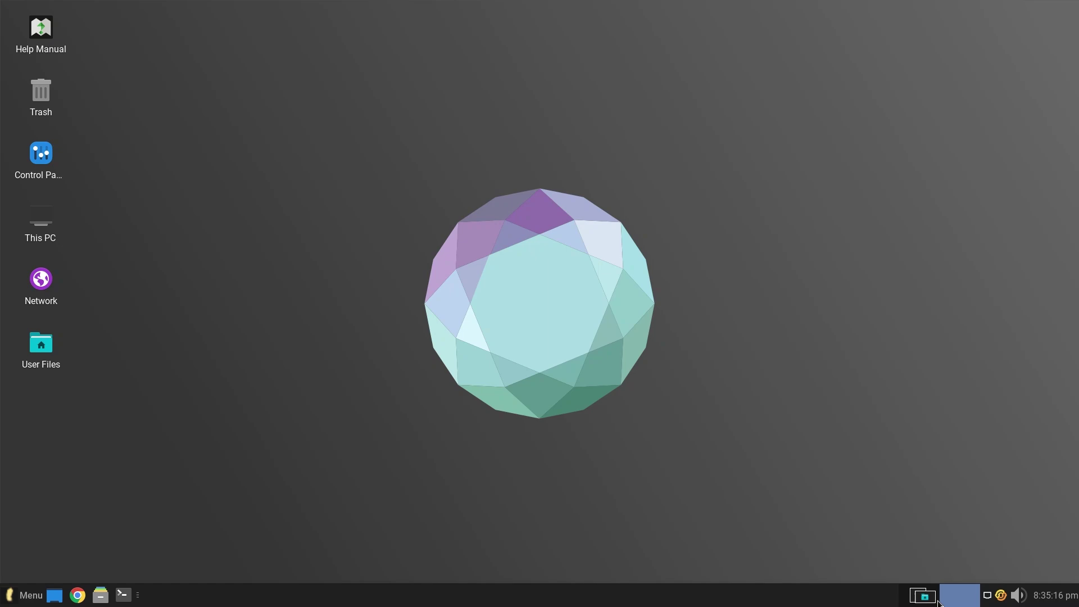
click(922, 597)
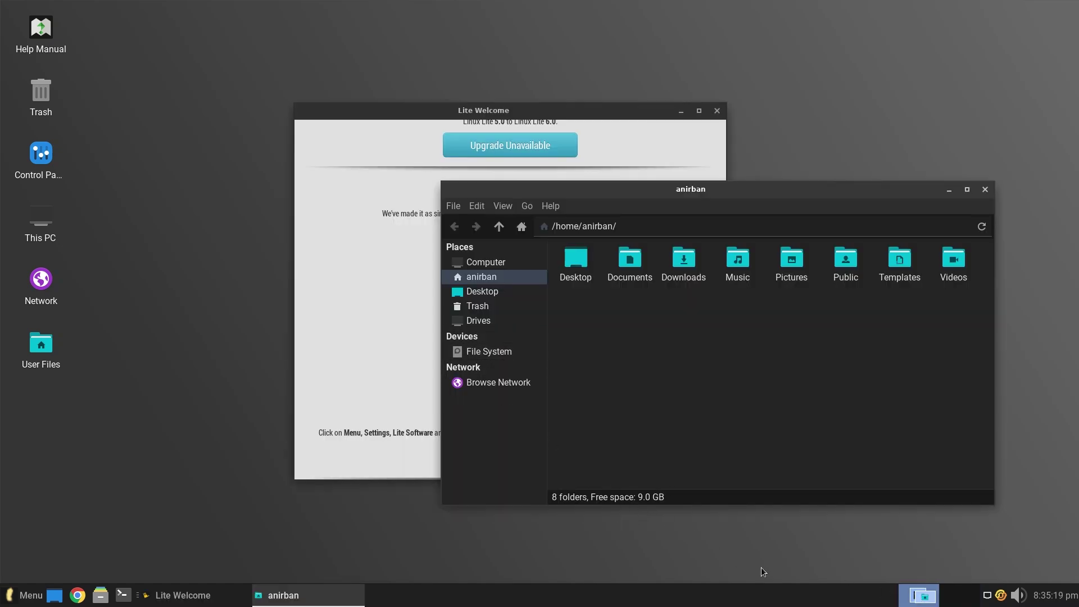
click(960, 596)
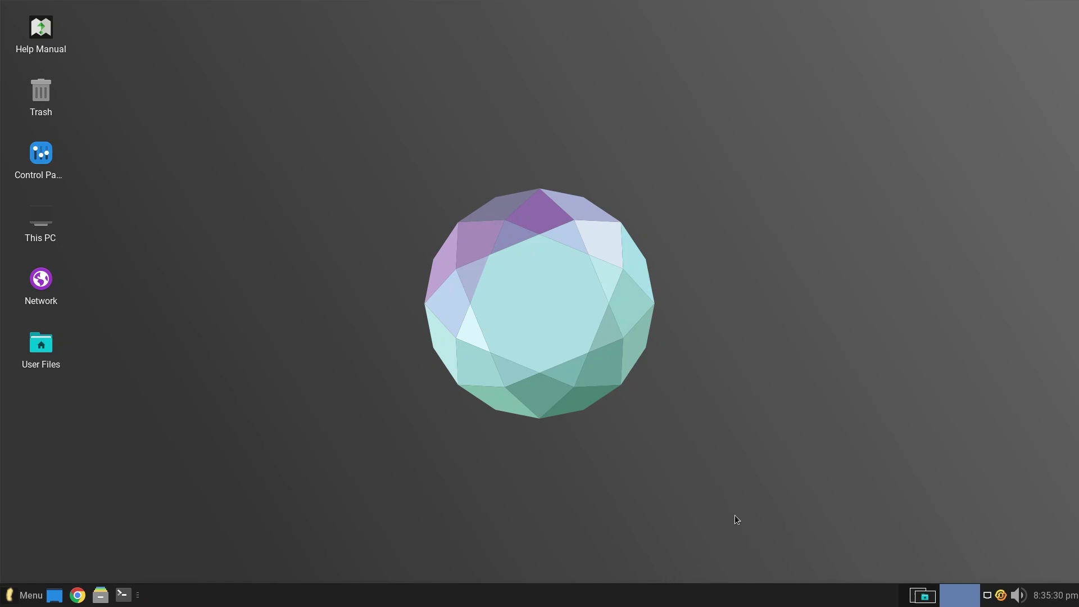
Check the panel's network options, then open the full PulseAudio mixer from the volume controls.
click(989, 601)
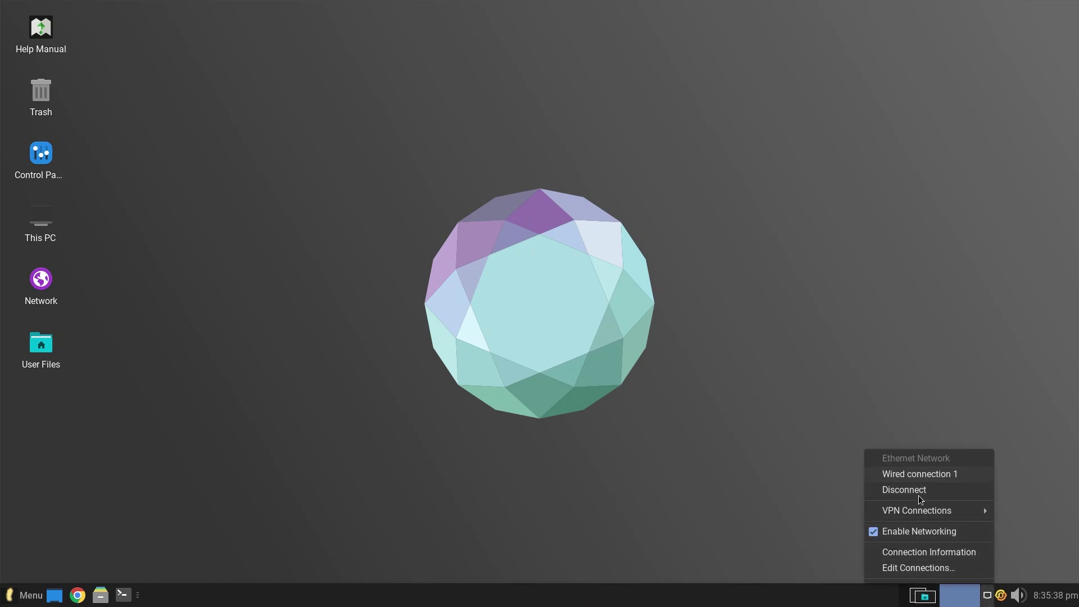
click(1003, 601)
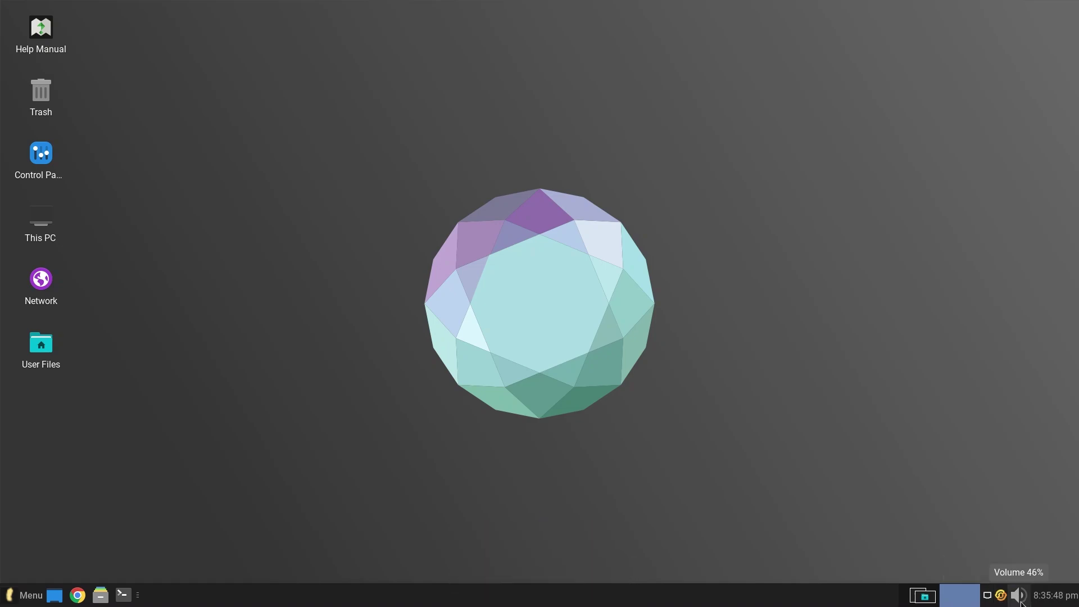
click(1021, 601)
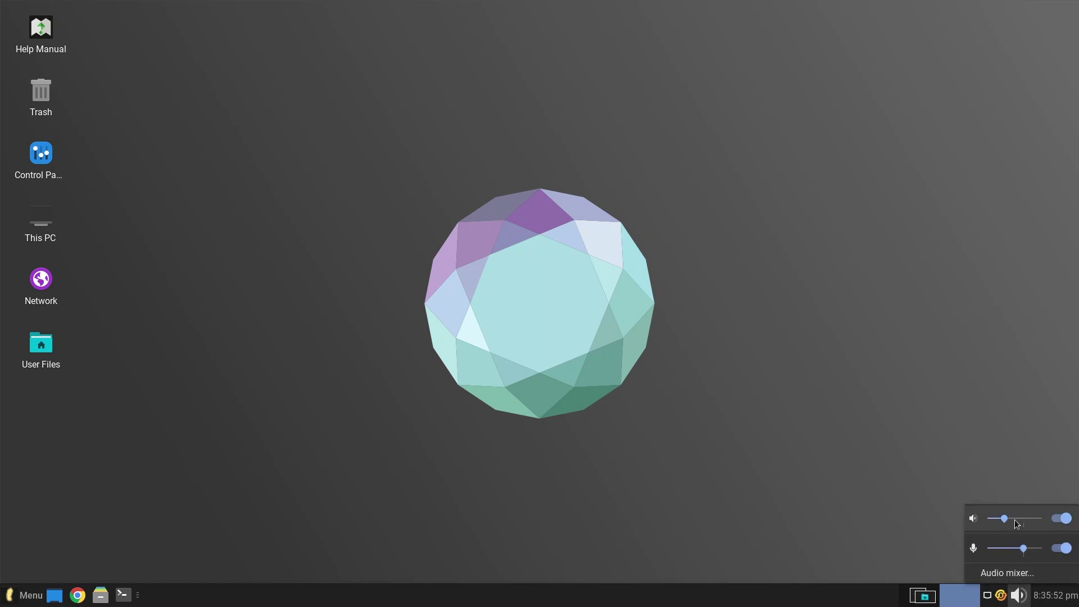
click(1041, 573)
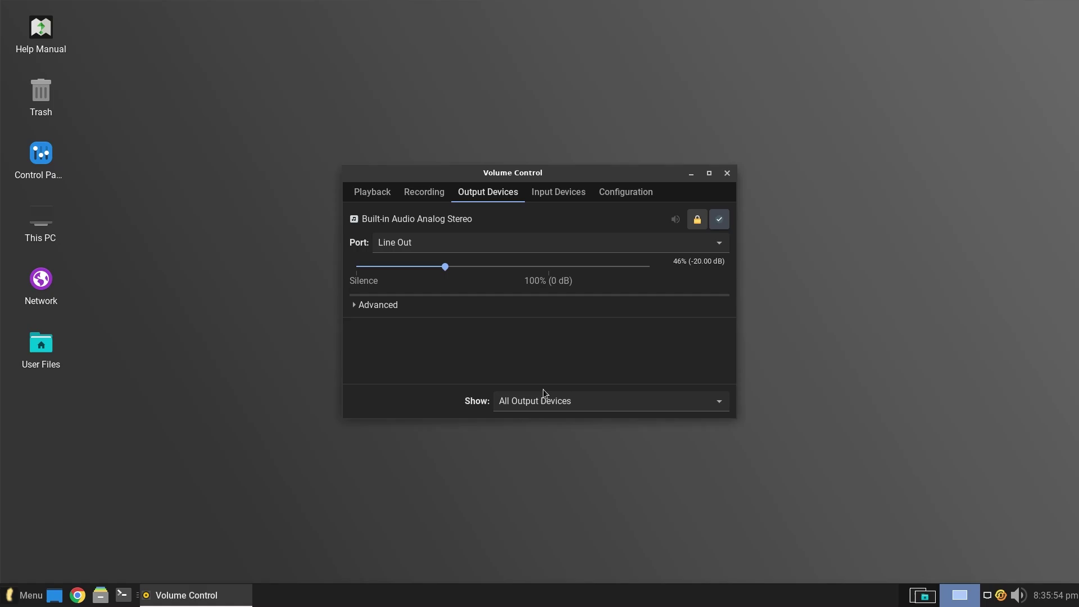
Review each mixer tab, keep the Analog Stereo Duplex profile, and close Volume Control.
click(368, 195)
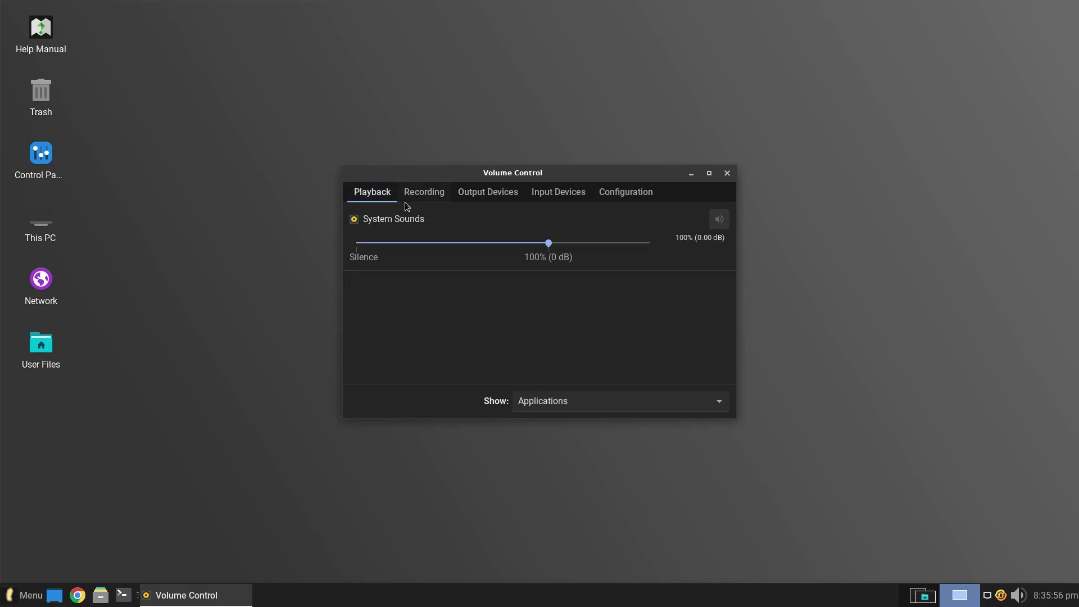
click(426, 197)
click(499, 197)
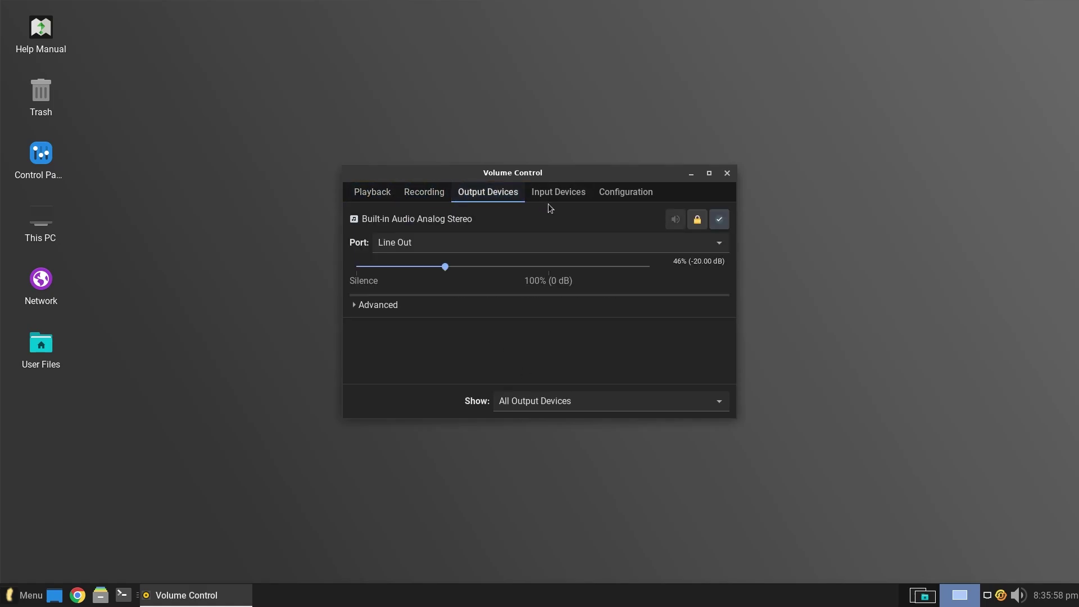
click(549, 197)
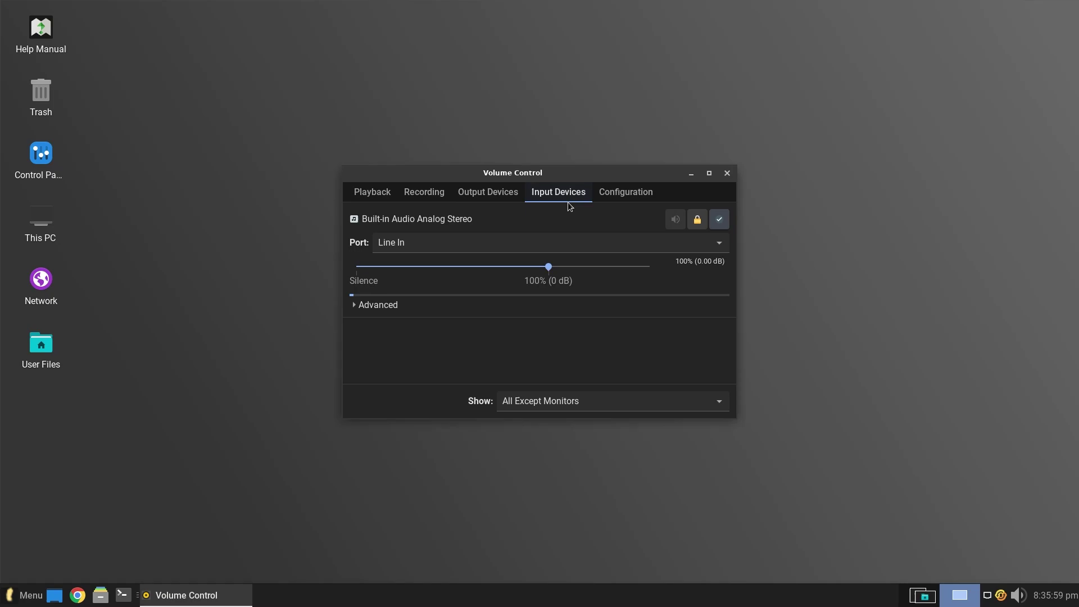
click(642, 193)
click(706, 250)
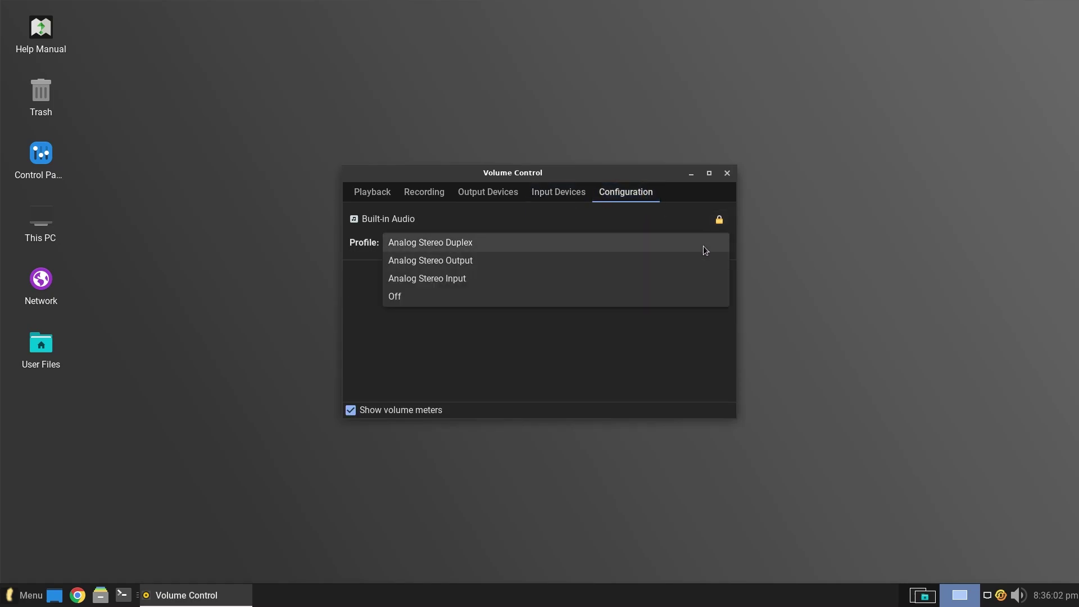
click(705, 246)
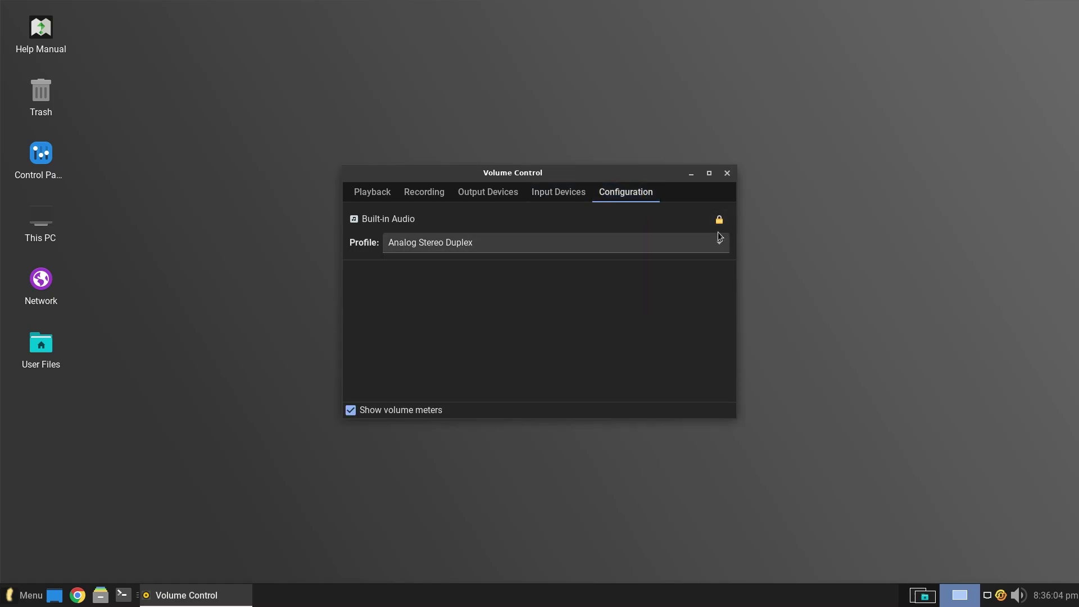
click(727, 173)
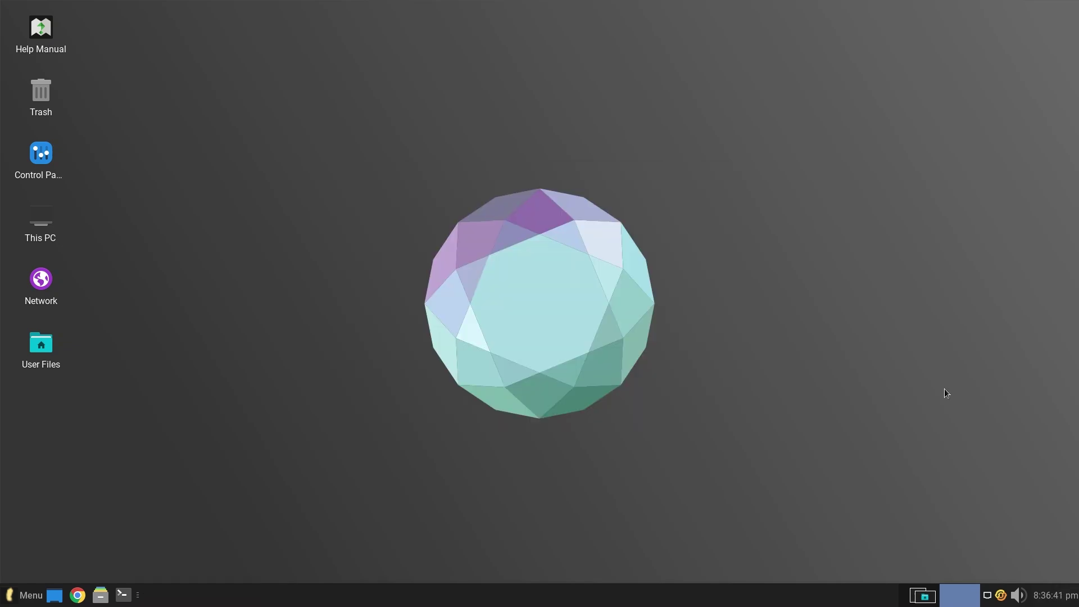
View the April 2022 calendar, then bring up the clock's Panel options menu.
click(1055, 596)
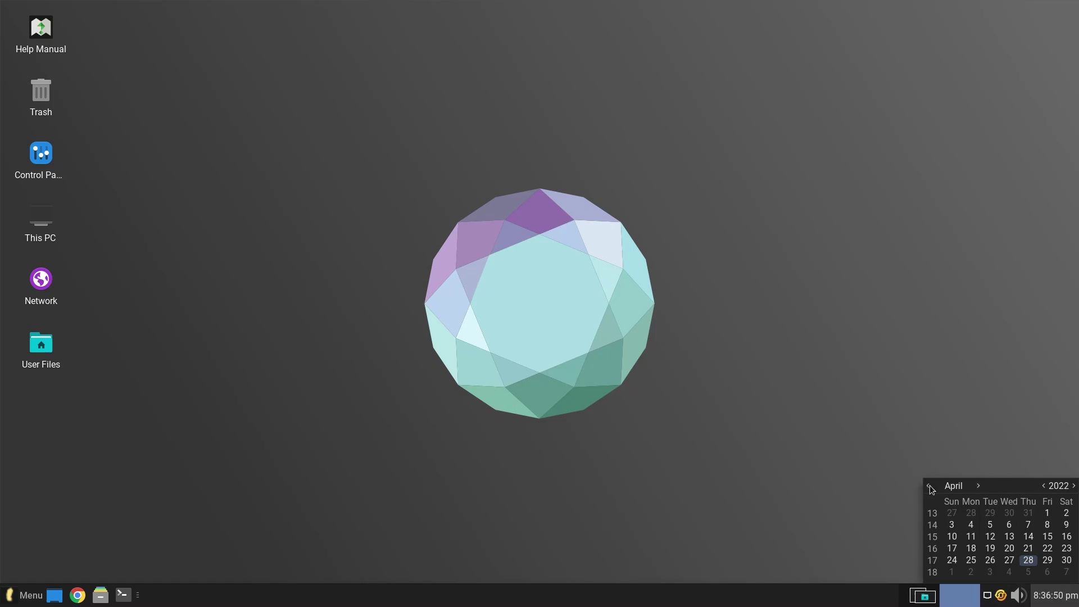
right_click(1050, 601)
mouse_move(1000, 576)
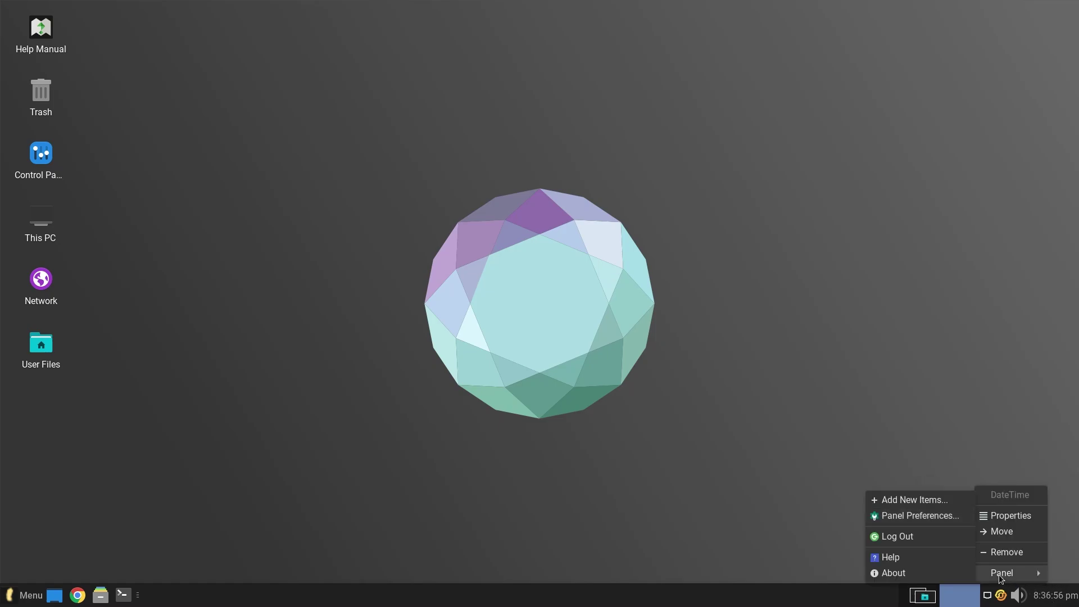
Set the DateTime item's layout to 'Date, then time', leaving its font unchanged.
click(896, 516)
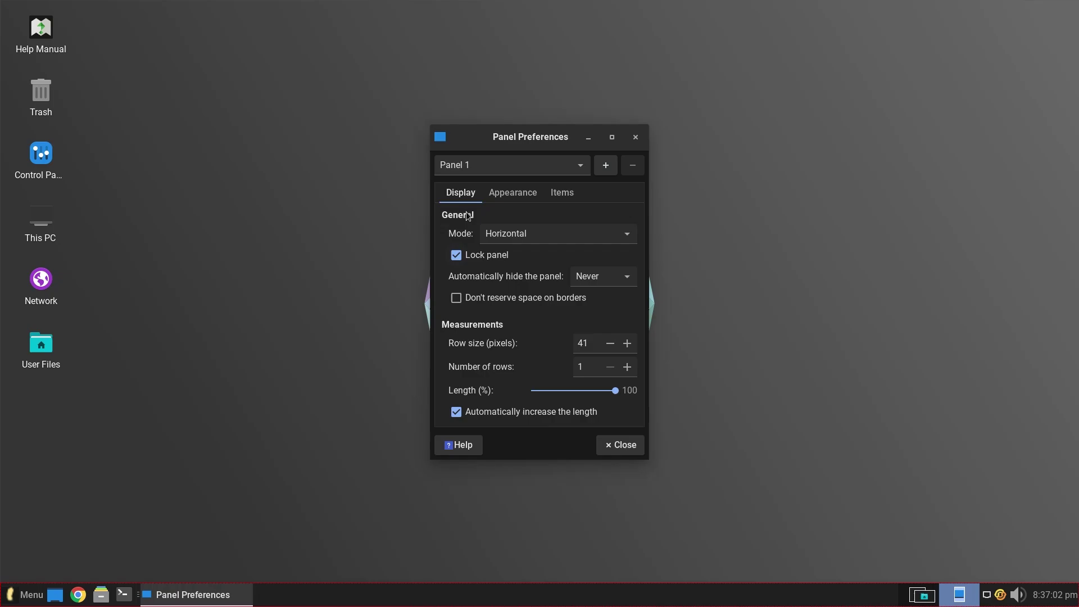
click(508, 198)
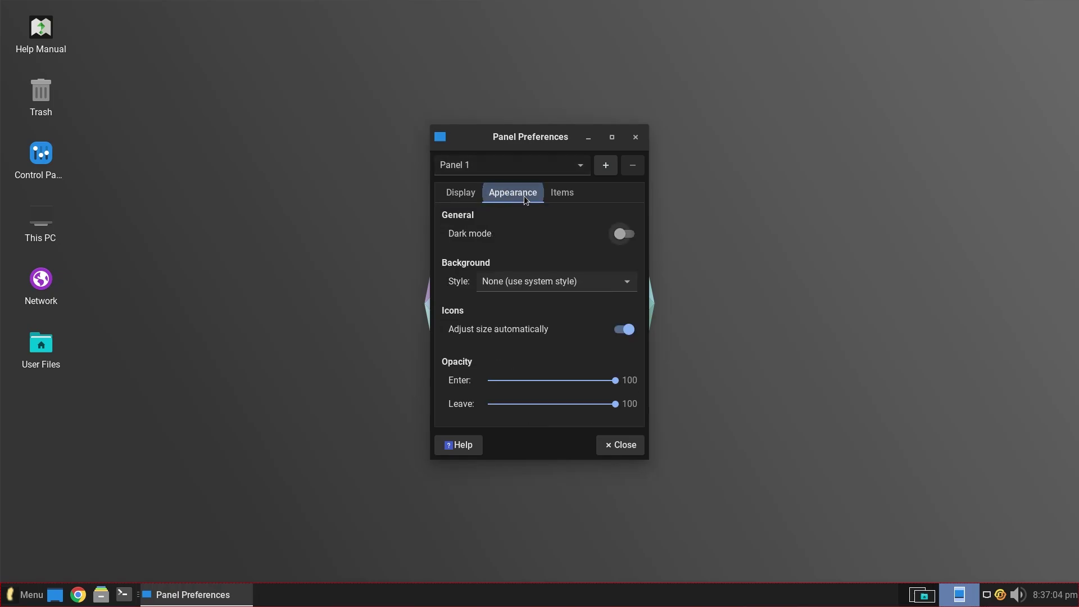
click(559, 194)
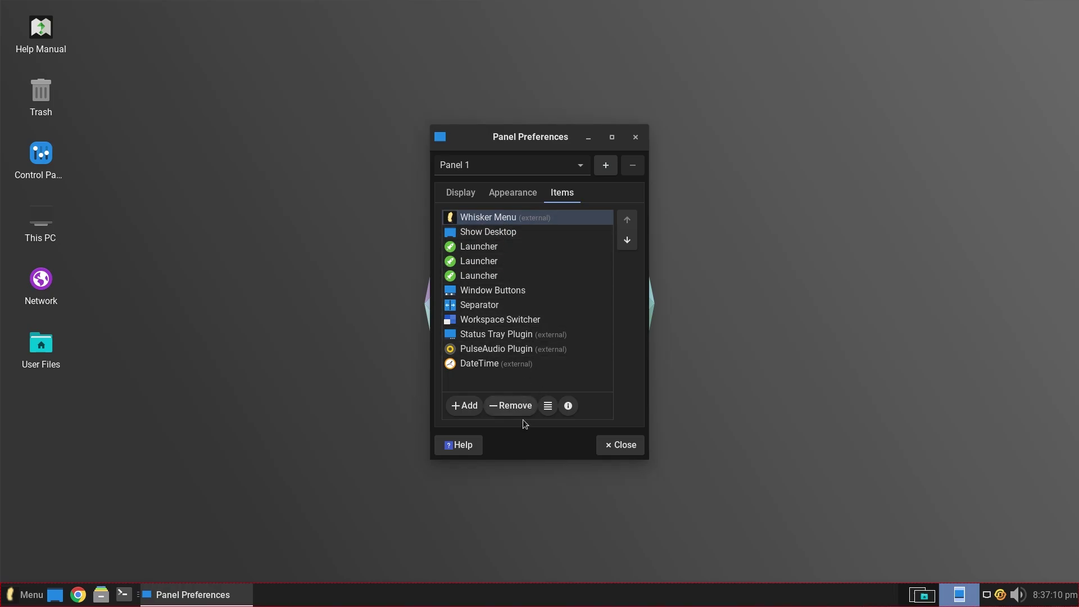
double_click(471, 363)
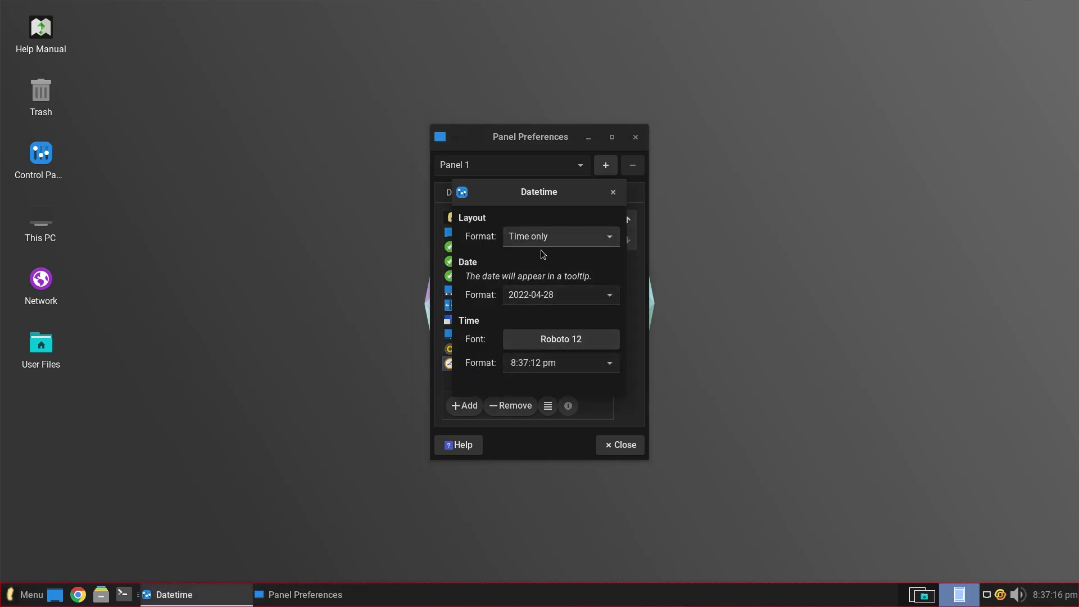
click(556, 242)
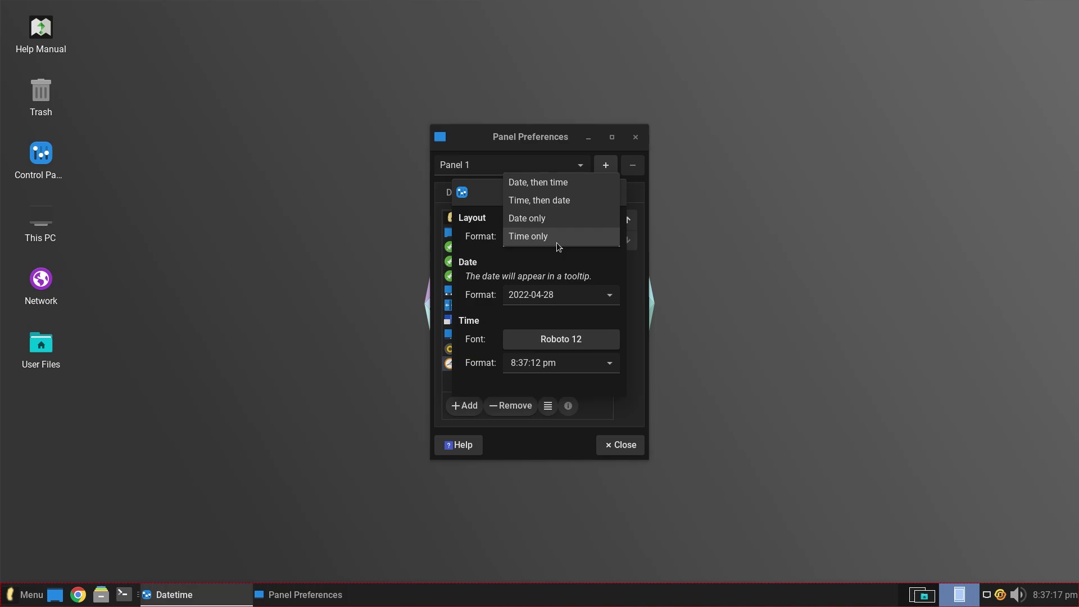
click(535, 180)
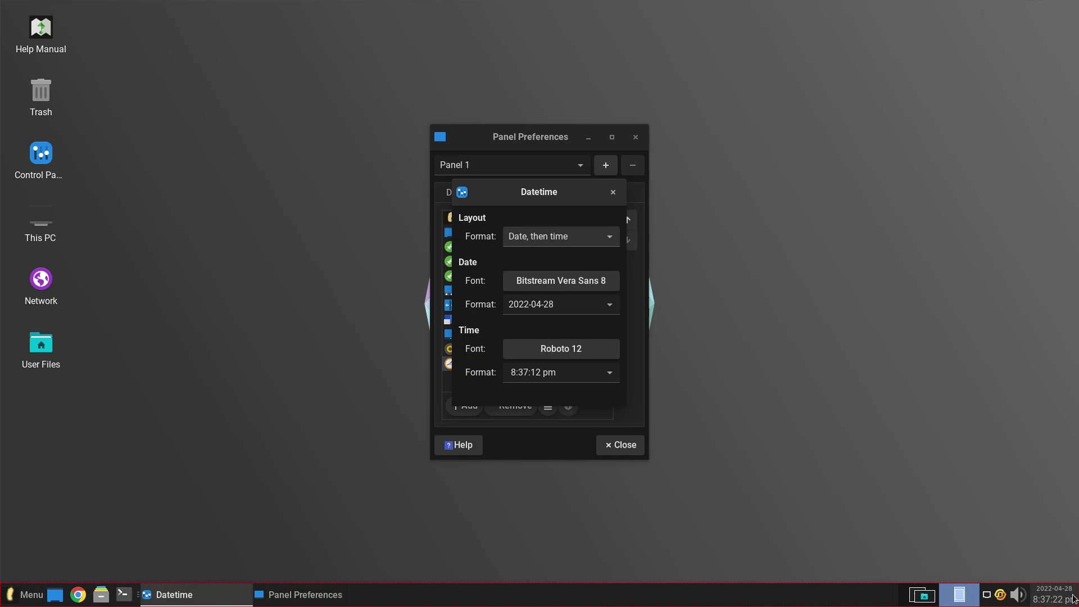
click(588, 353)
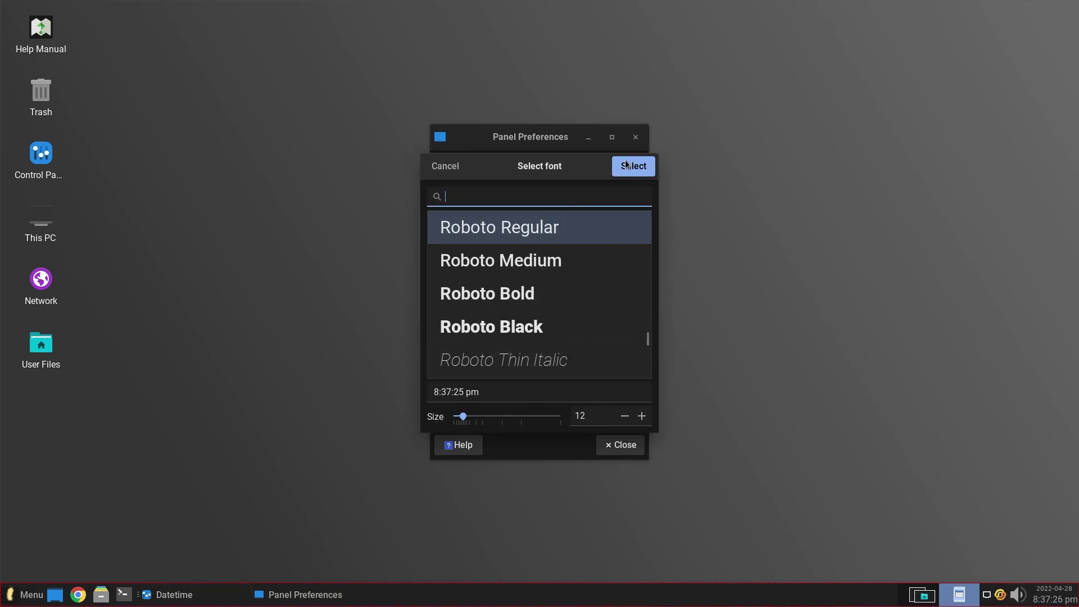
click(447, 166)
click(604, 441)
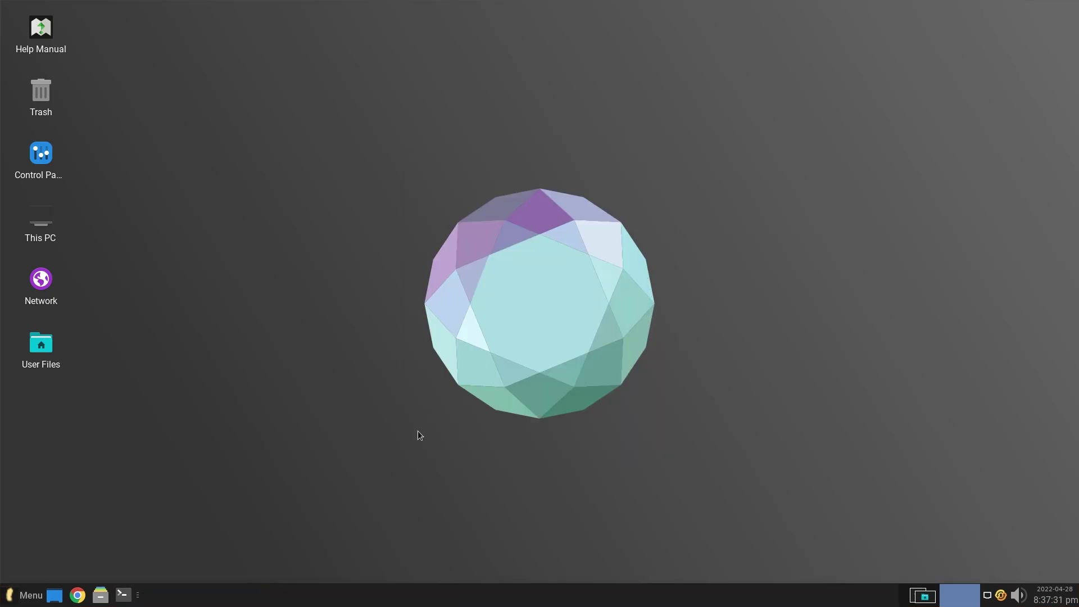
click(21, 604)
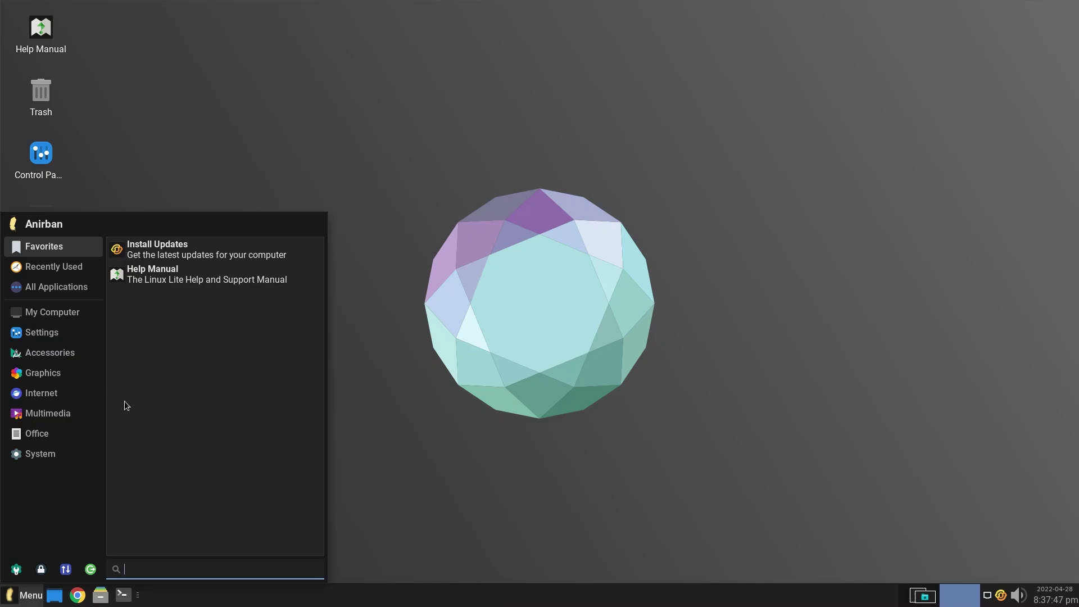
mouse_move(56, 318)
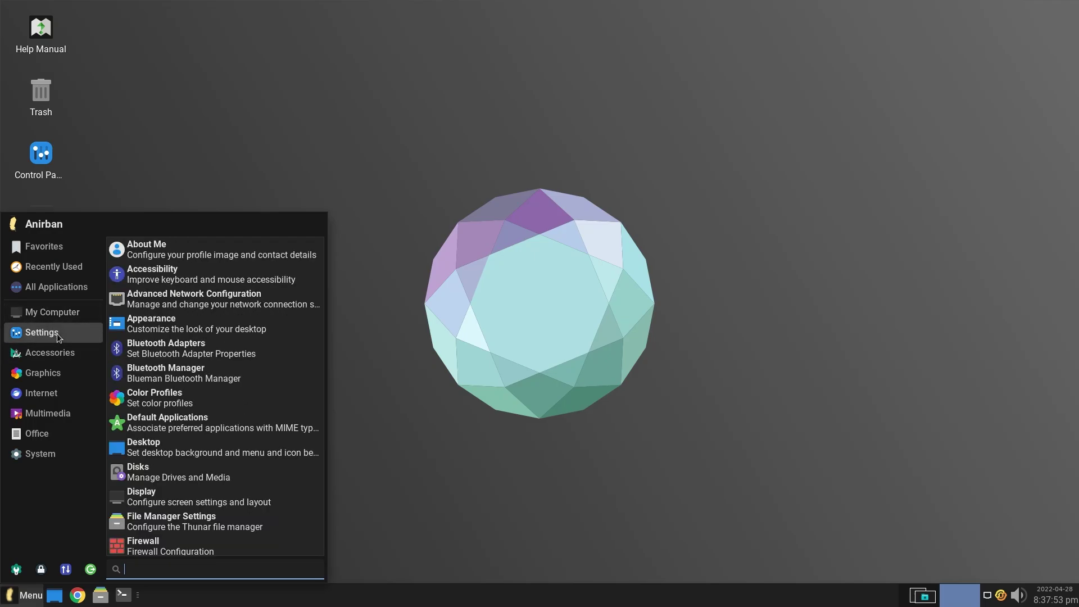
mouse_move(53, 373)
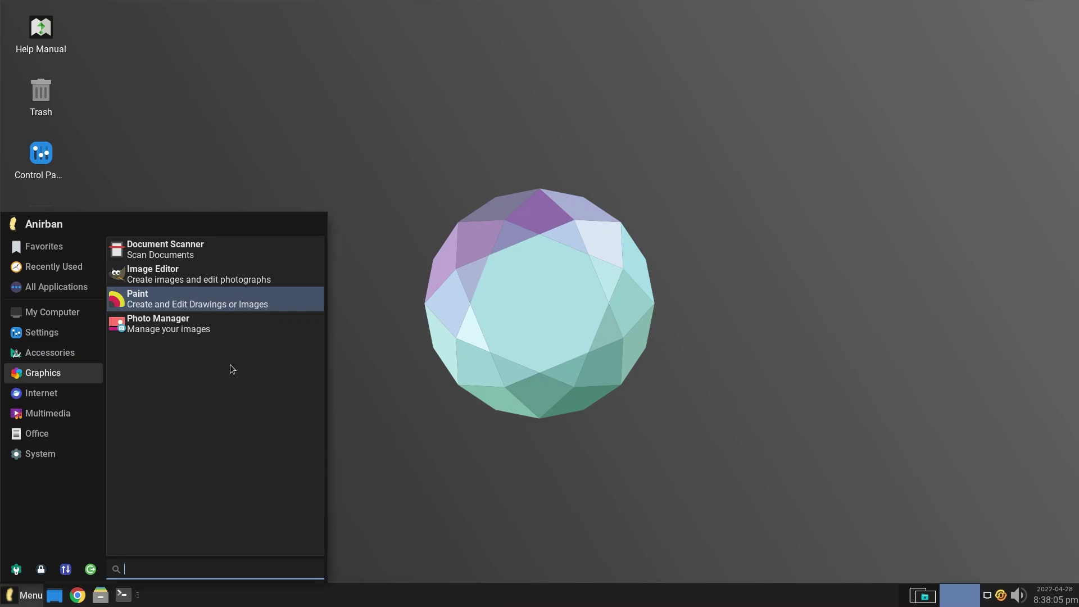
mouse_move(52, 397)
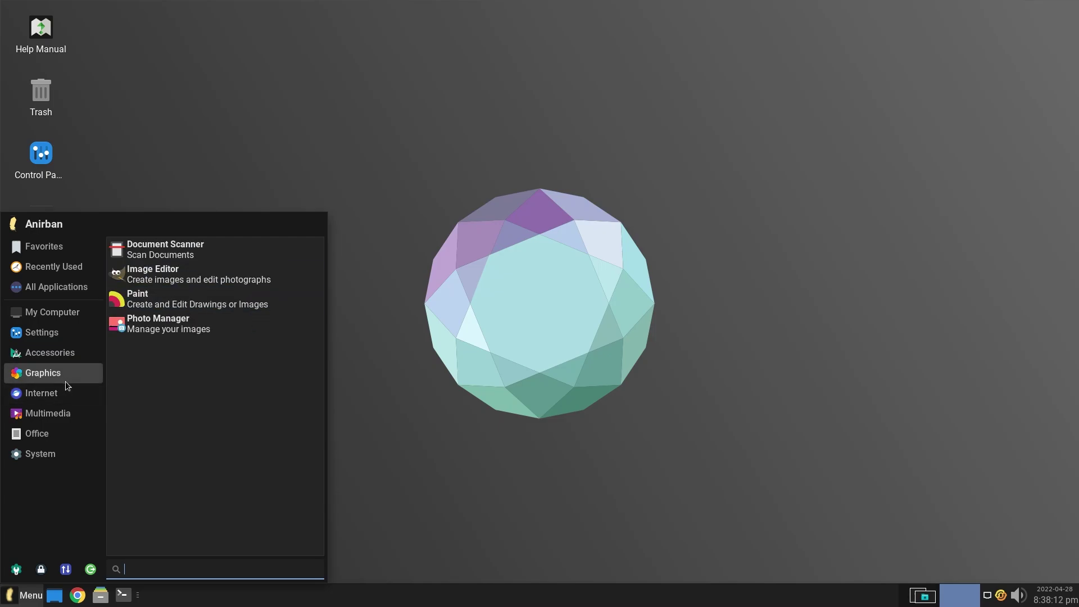
mouse_move(51, 416)
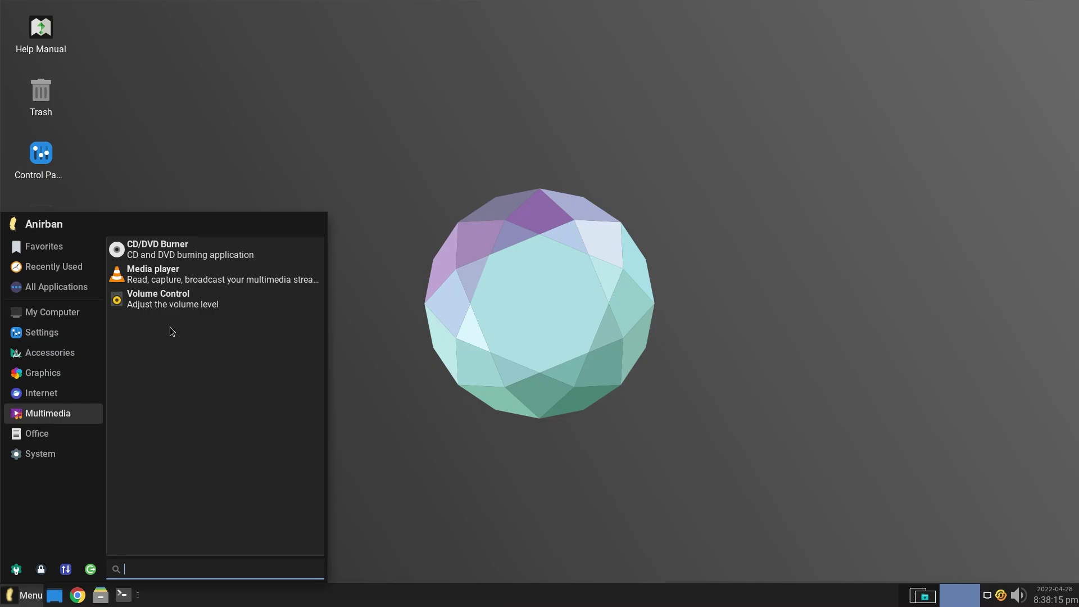
mouse_move(61, 436)
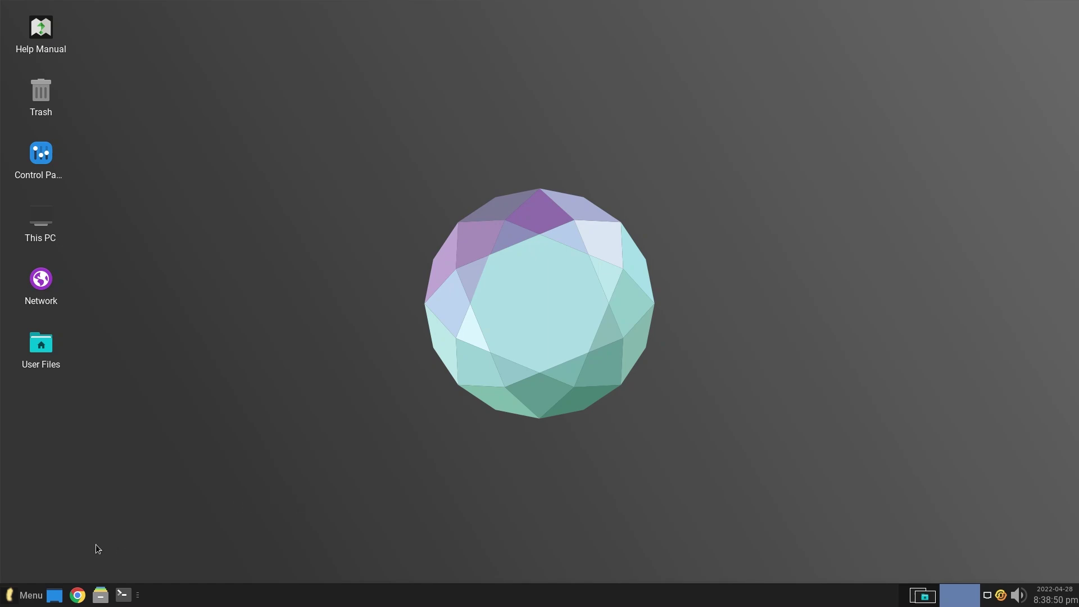
Search the application menu for 'system mo' and launch System Monitoring Center.
click(24, 596)
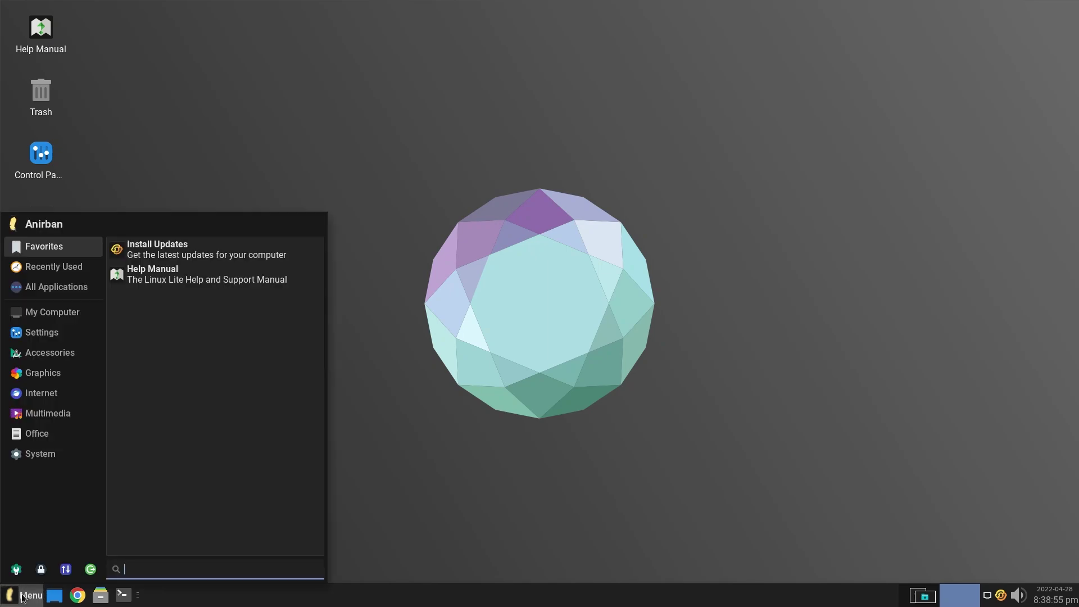
text(syst)
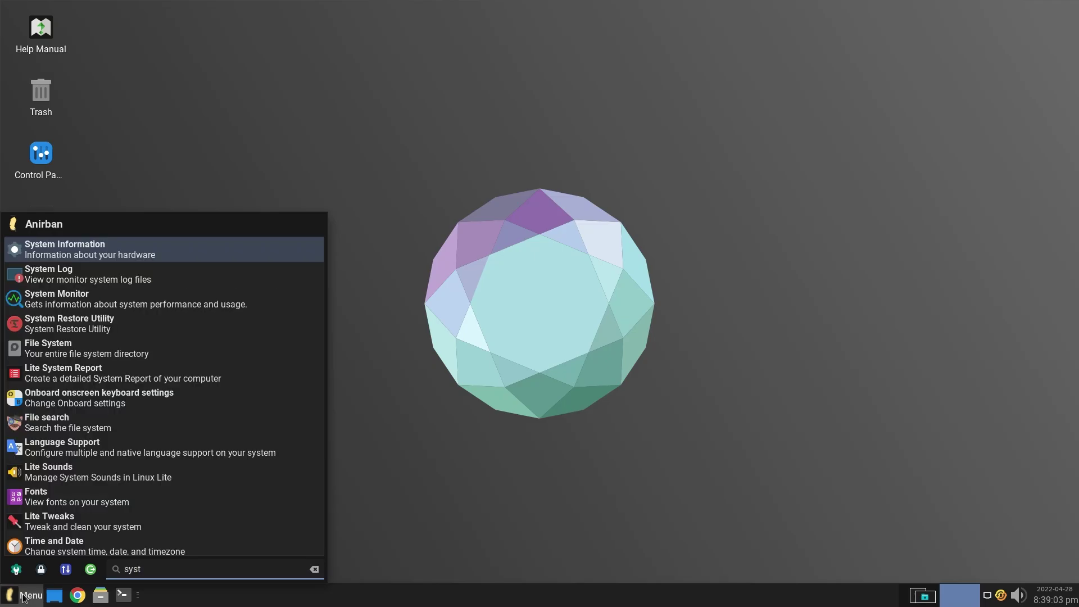
text(em m)
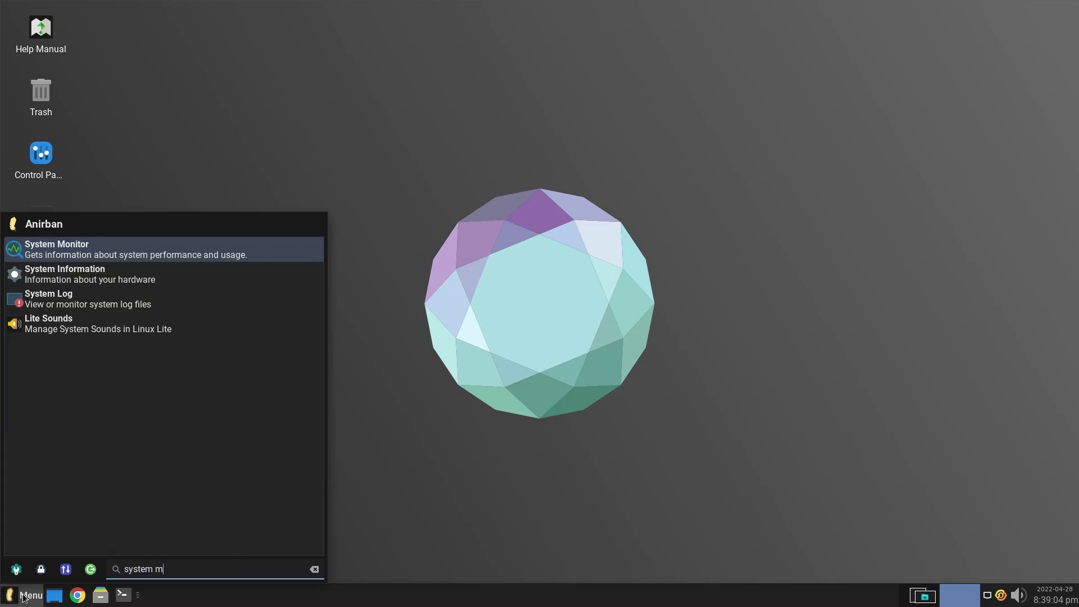
text(o)
key(Return)
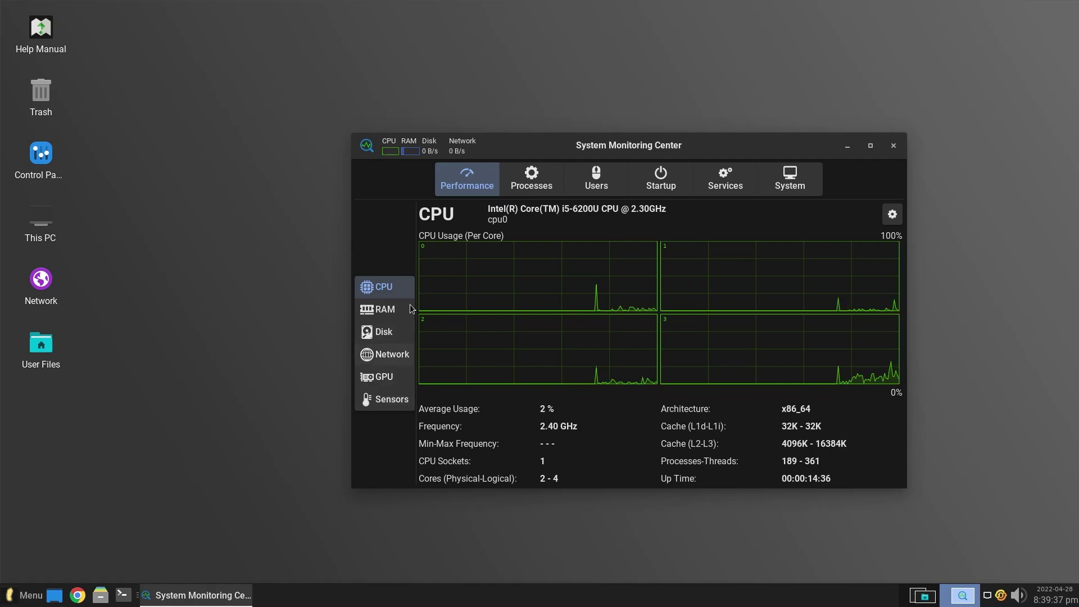
Look through the RAM, Disk, Network, GPU and Sensors pages, ending on CPU.
click(389, 312)
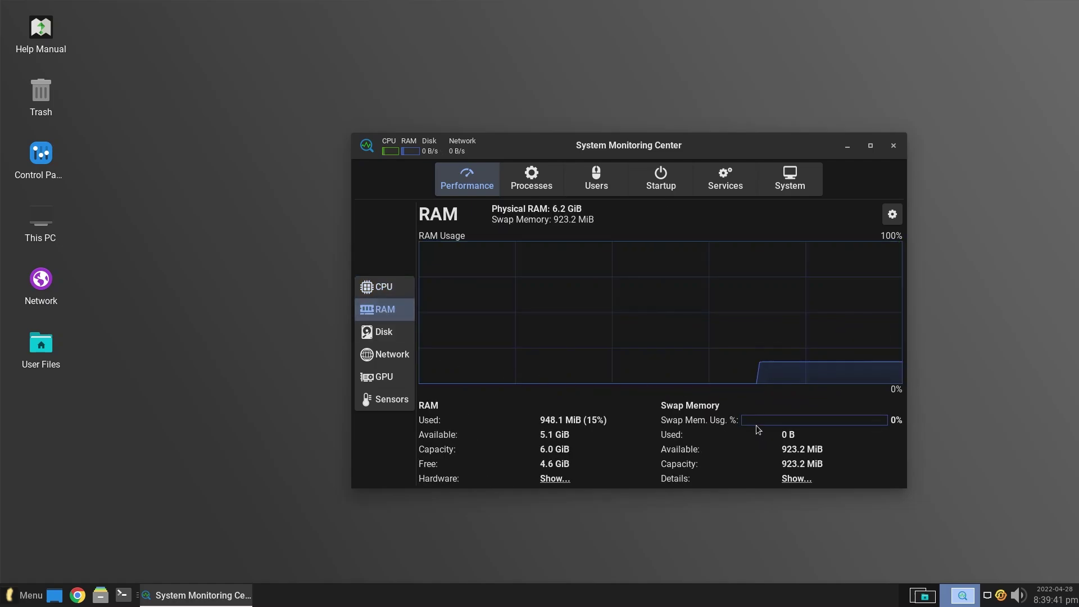
click(382, 334)
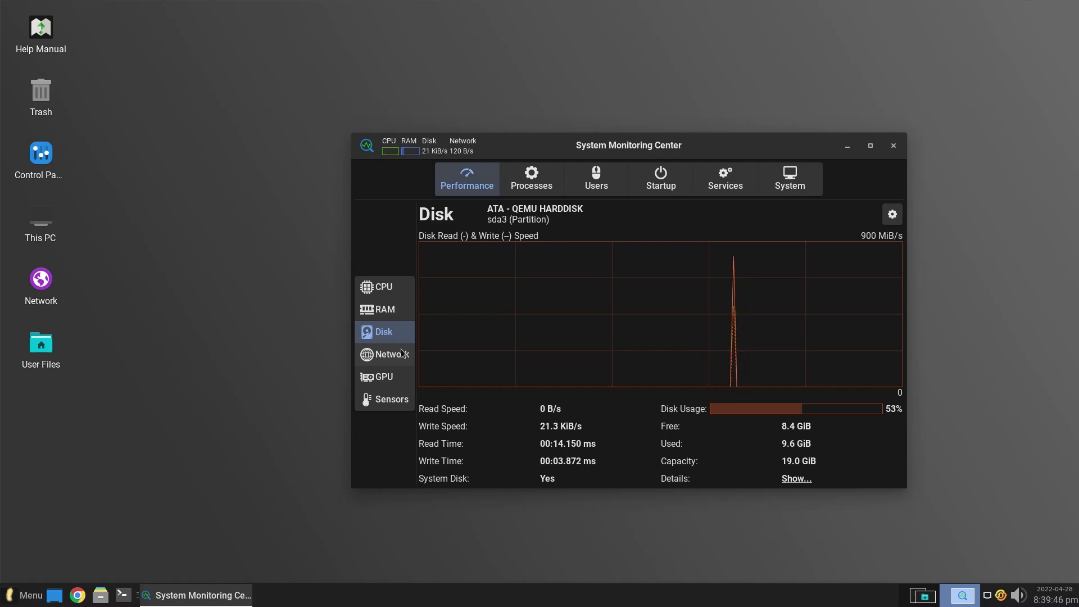
click(395, 361)
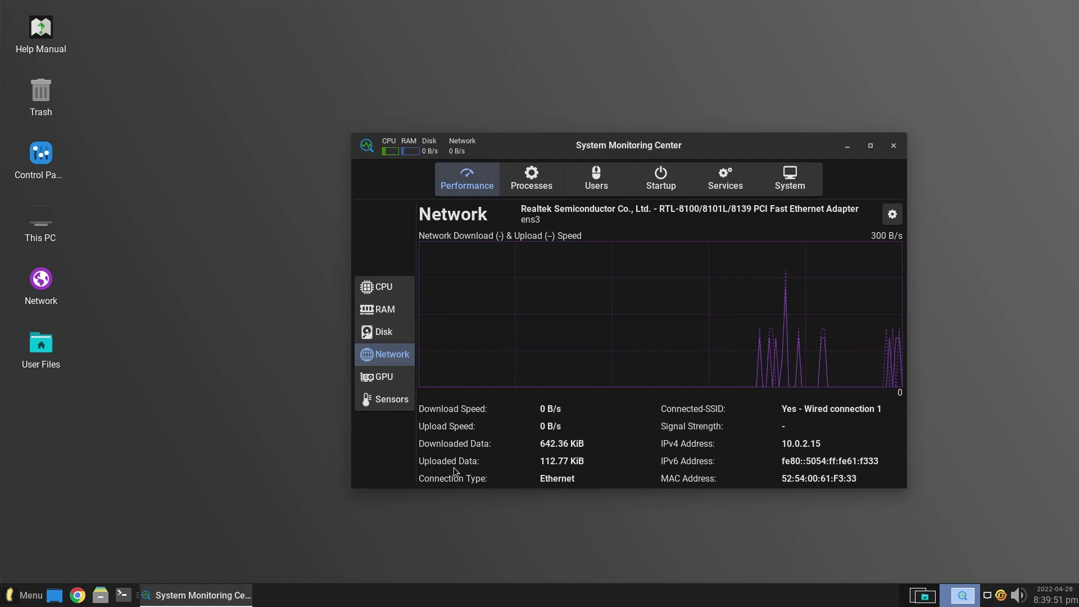
click(379, 380)
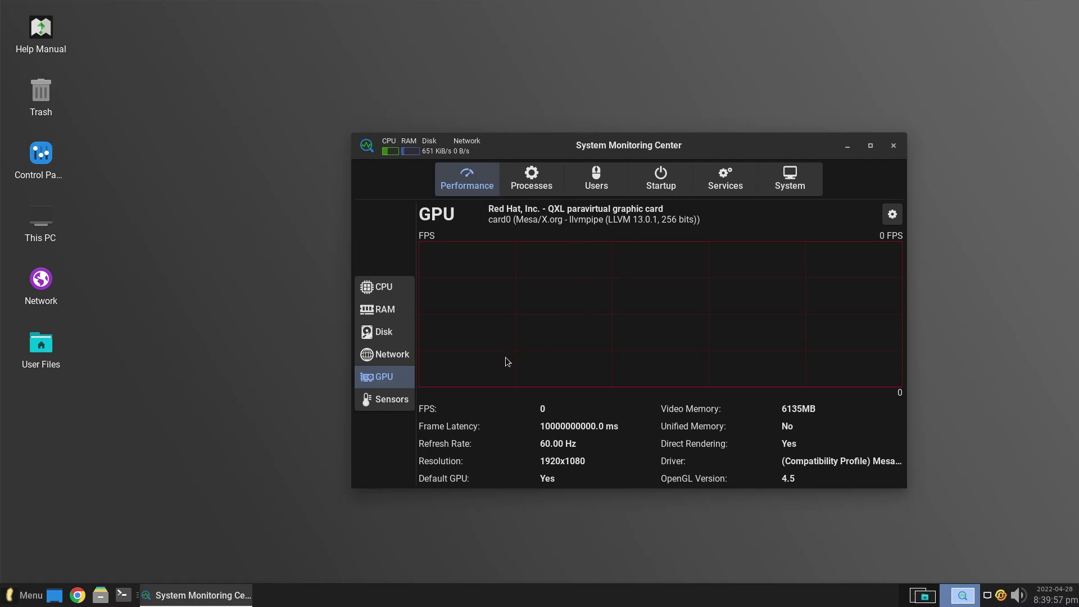
click(387, 401)
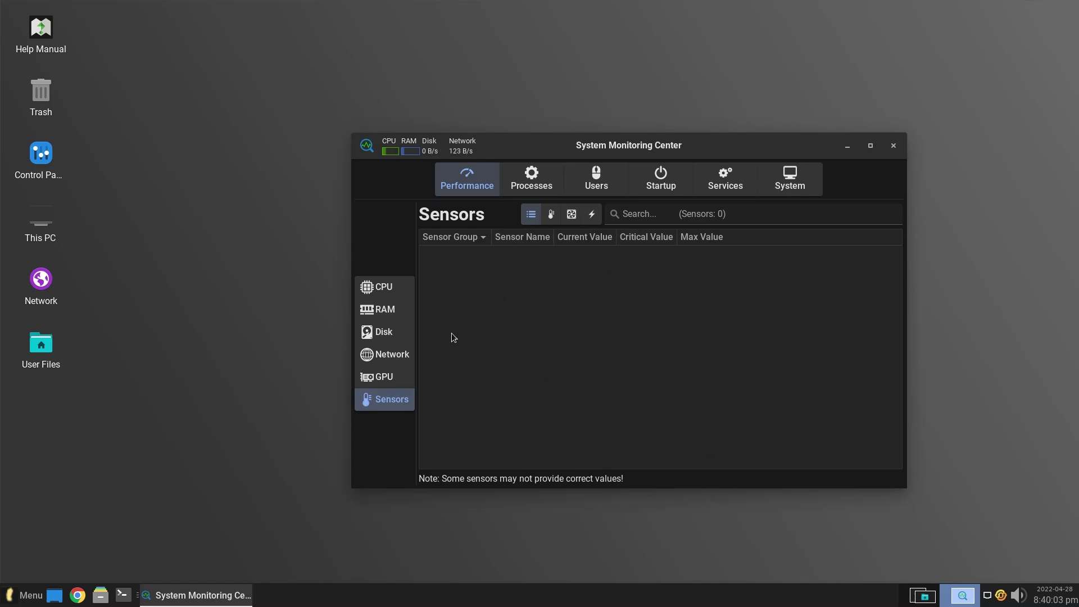
click(382, 287)
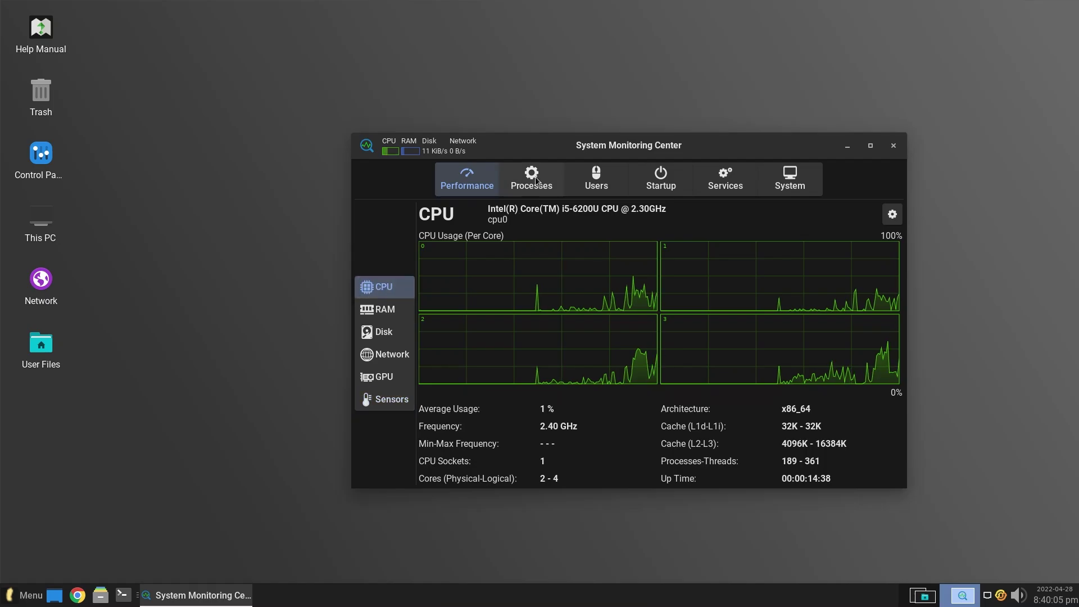
Browse the Processes, Users and Startup tabs, then scroll through the 178 Services.
click(536, 180)
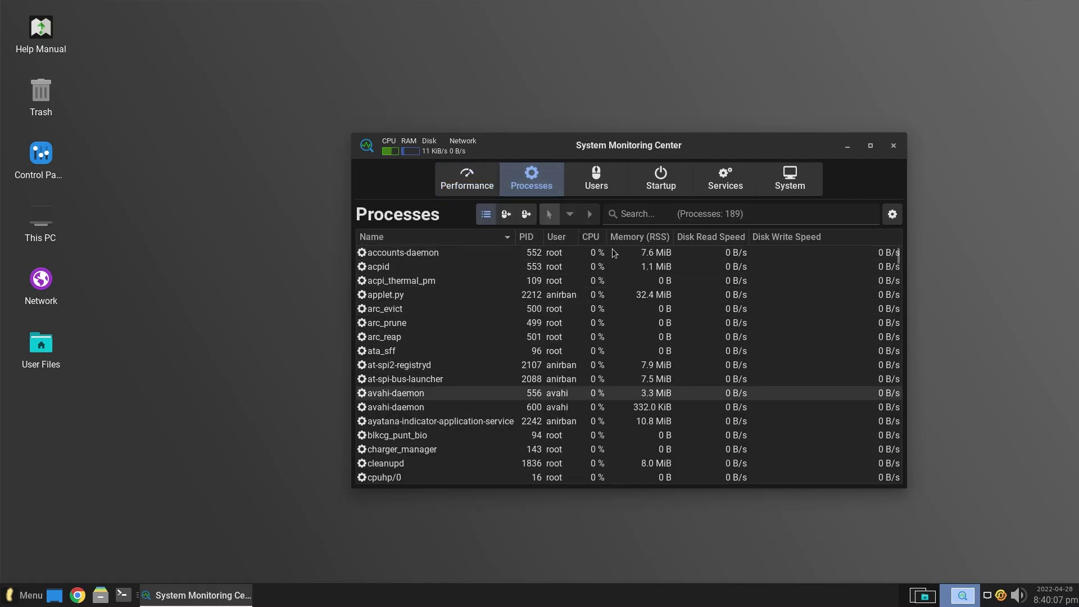
click(599, 191)
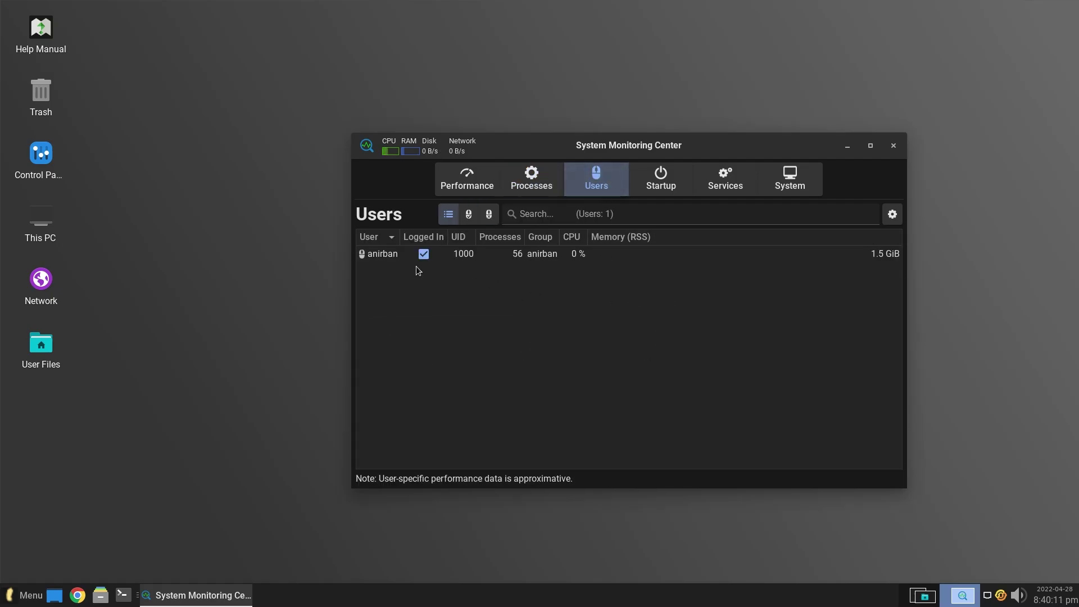
click(666, 186)
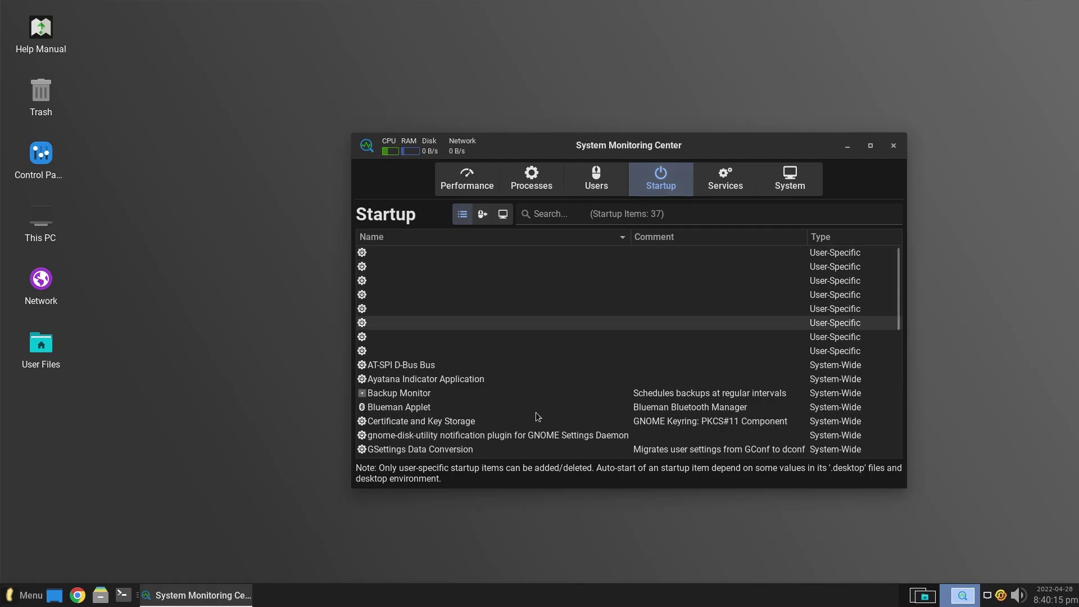
scroll(518, 393, down, 5)
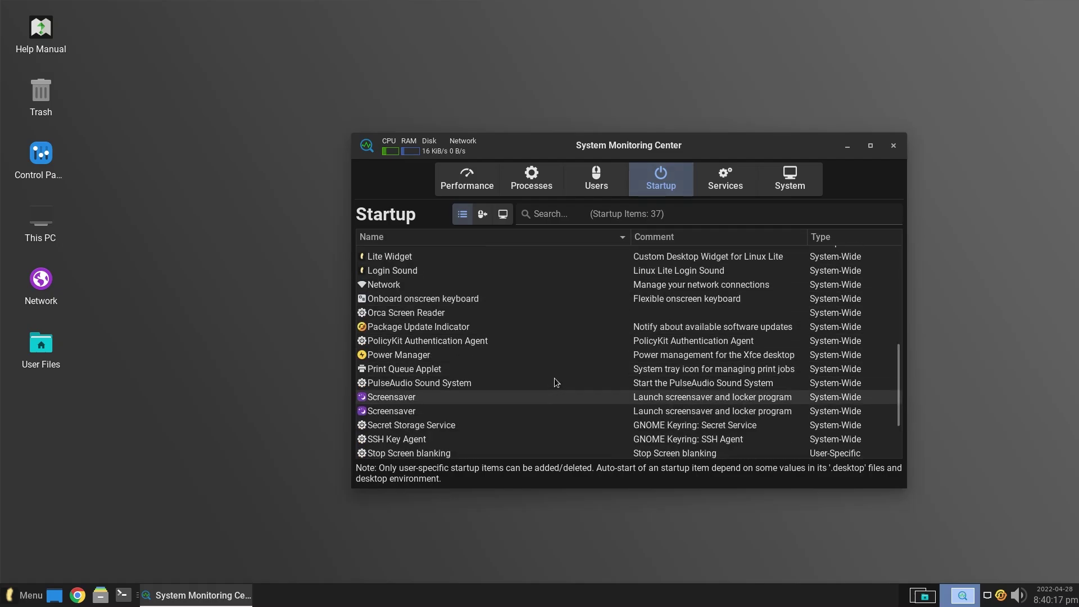
click(716, 176)
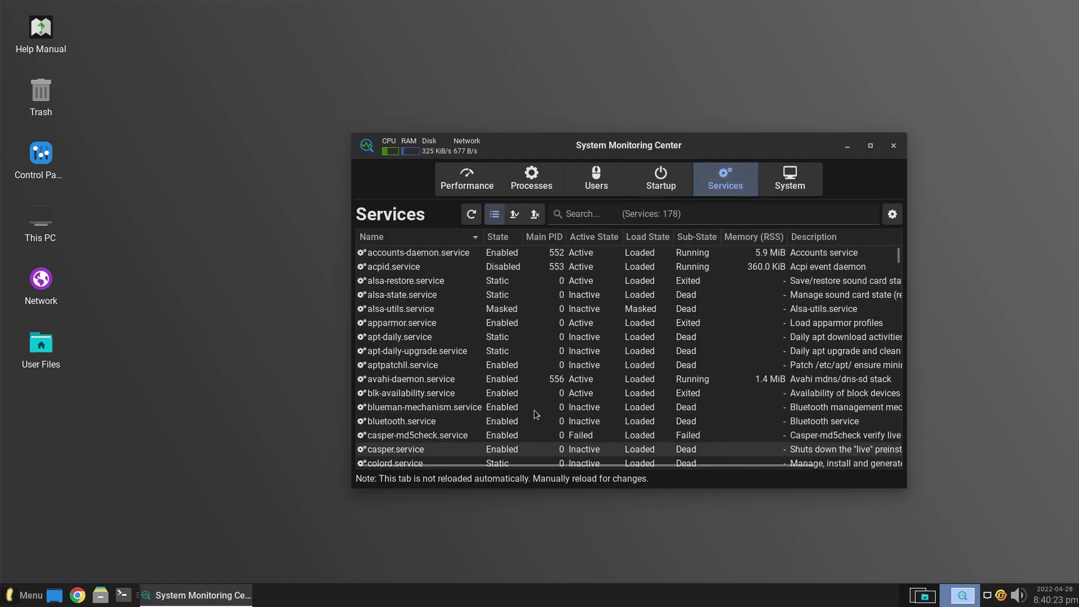
scroll(481, 382, down, 5)
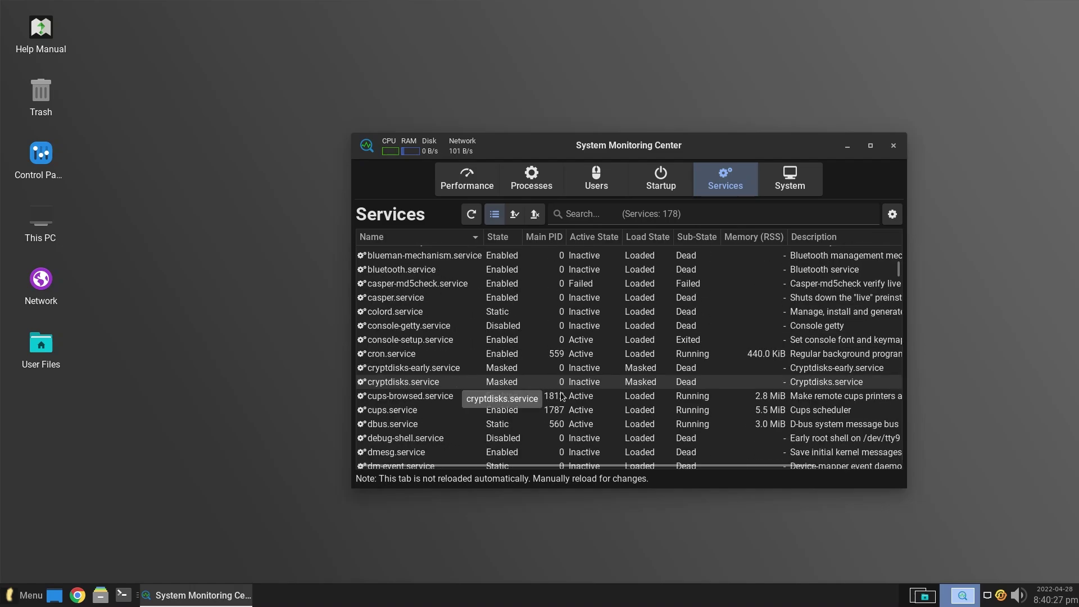
scroll(562, 390, down, 4)
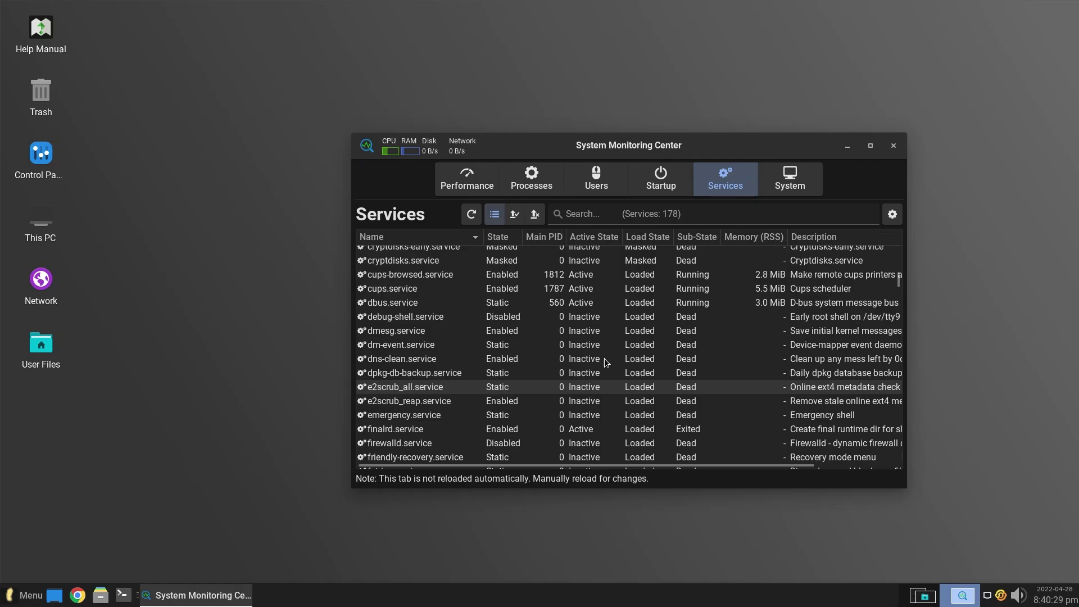
Show the System summary and highlight the kernel release 5.15.0-27-generic, then deselect it.
click(787, 191)
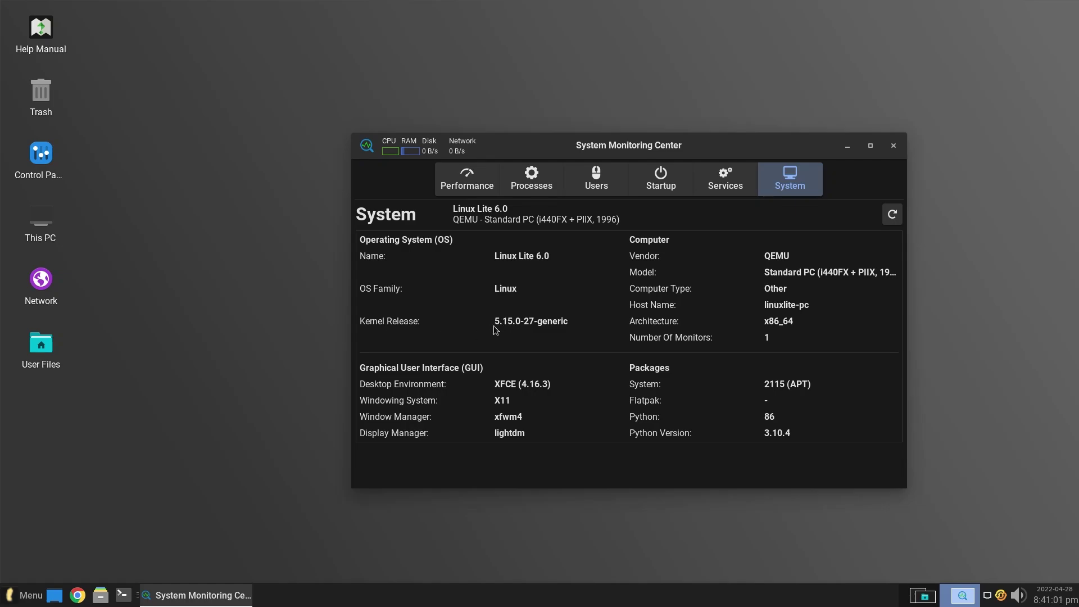
drag(495, 325, 573, 322)
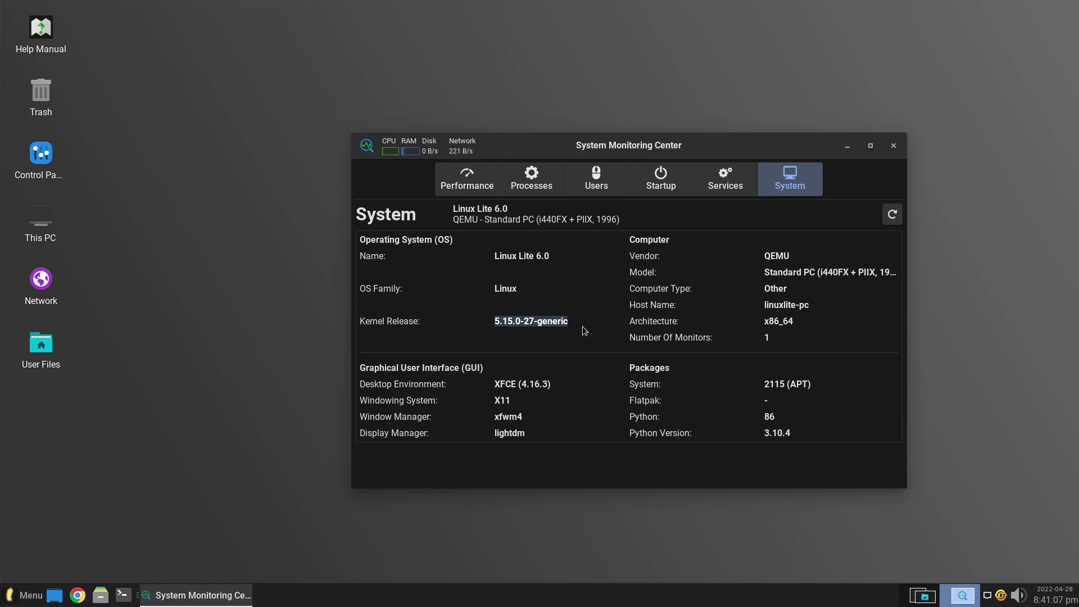
click(533, 330)
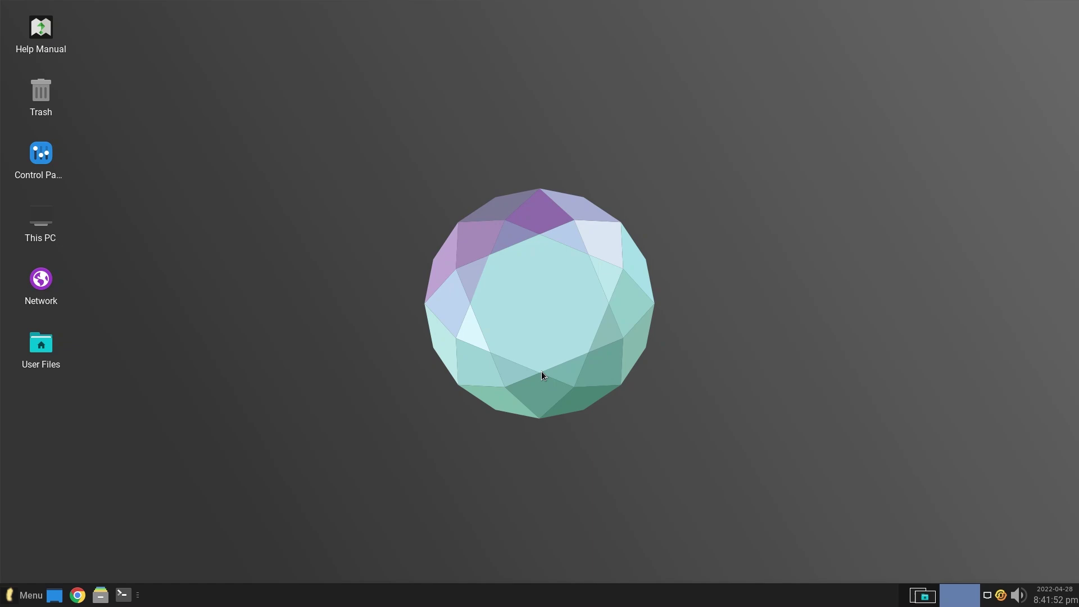
key(super)
text(o)
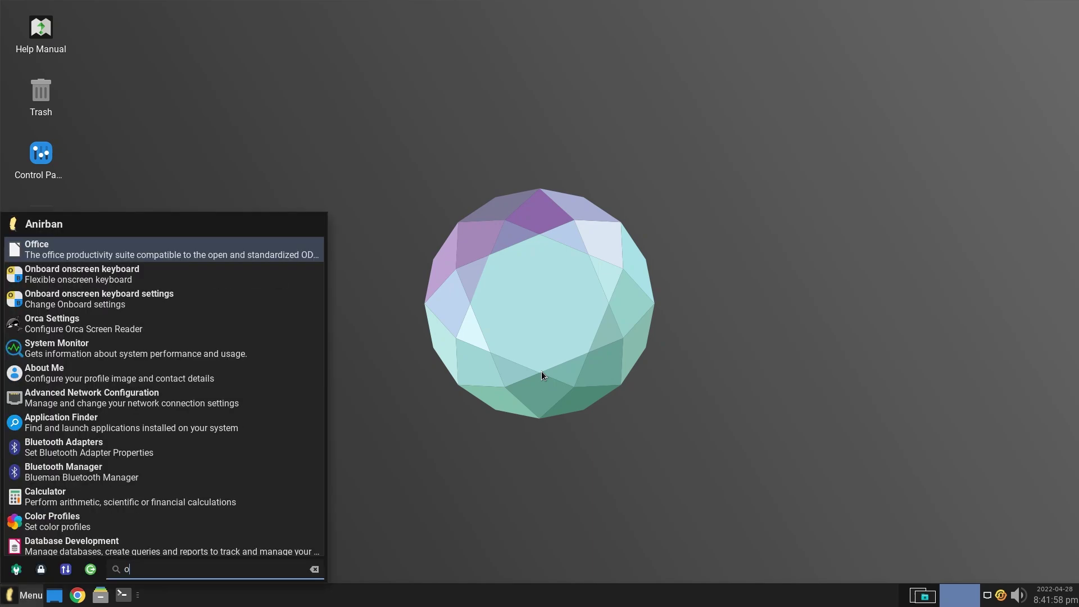
text(nb)
key(Return)
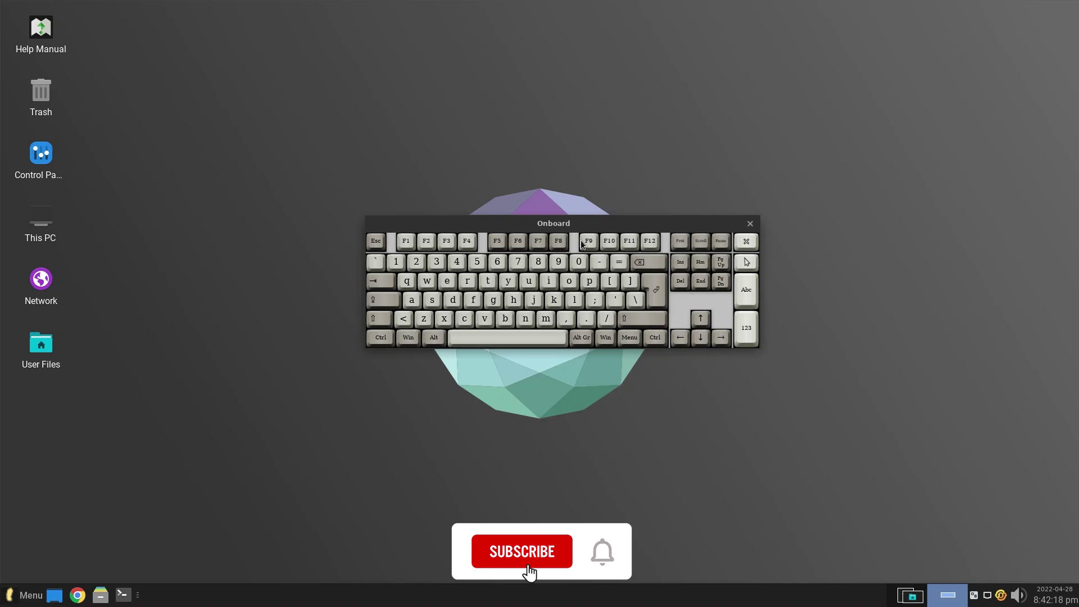
drag(779, 293, 910, 315)
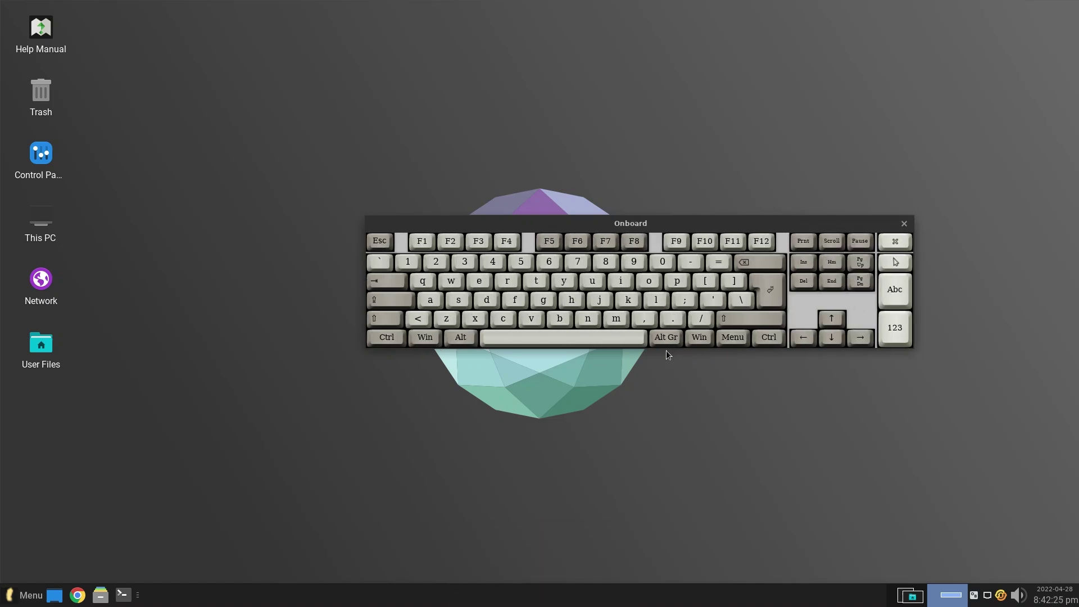
drag(671, 377, 672, 453)
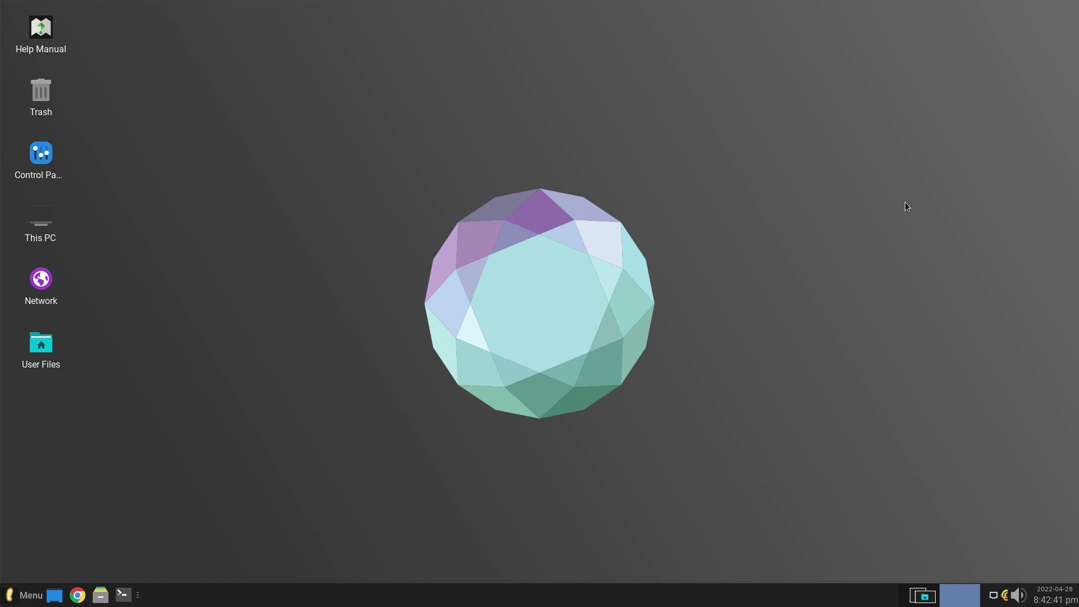
key(super)
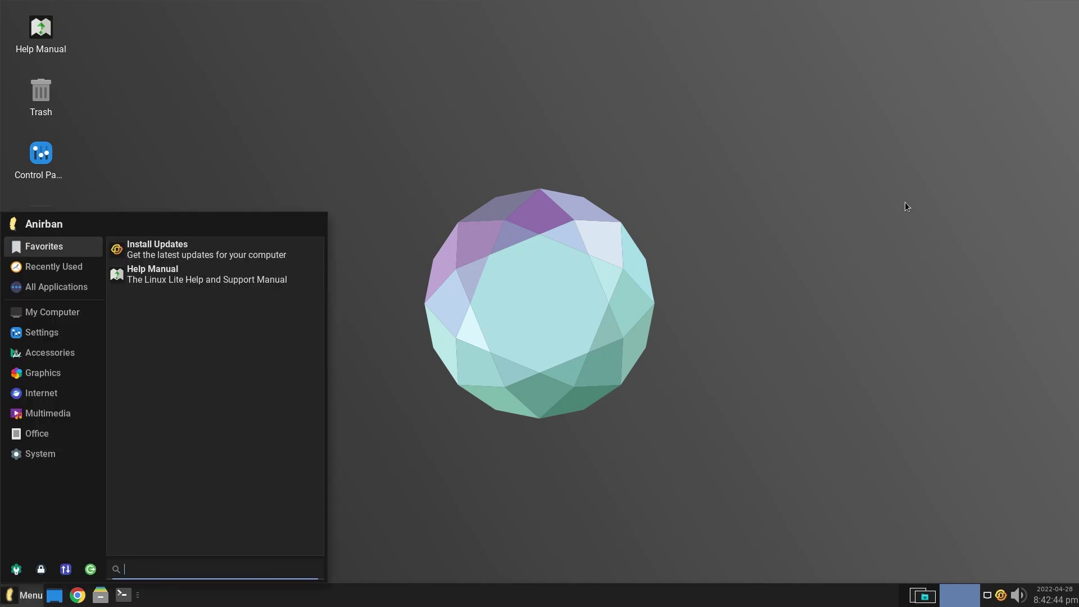
text(orc)
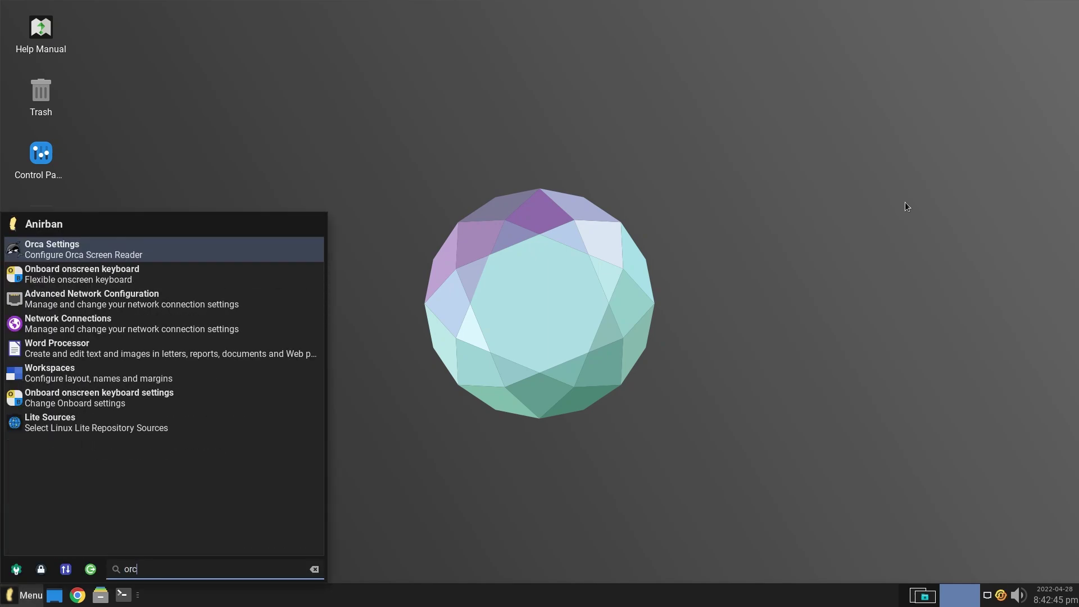
text(a)
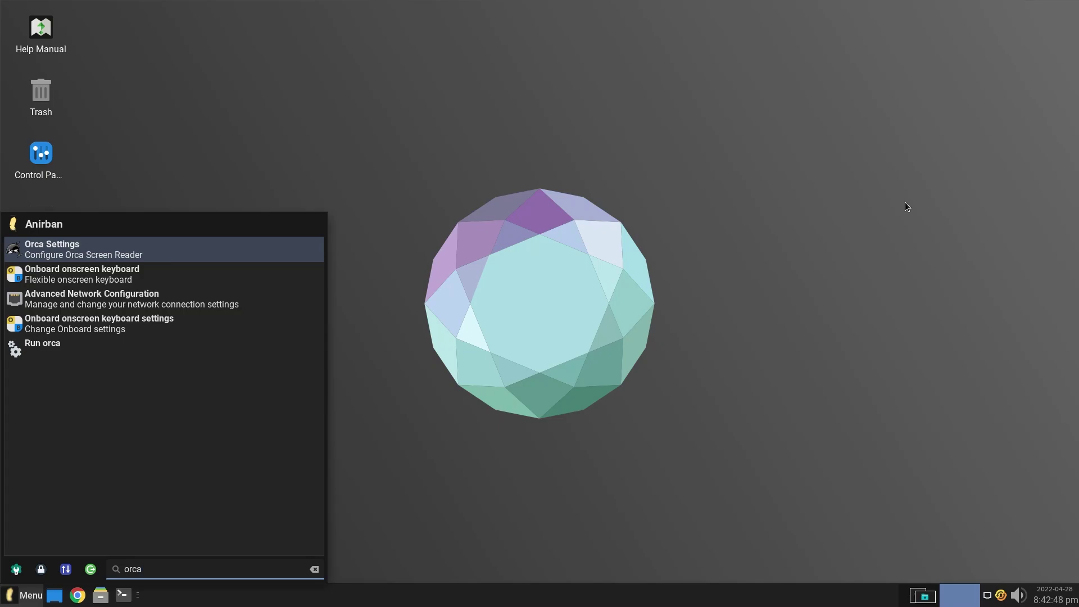
key(Down)
key(Down)
key(Down)
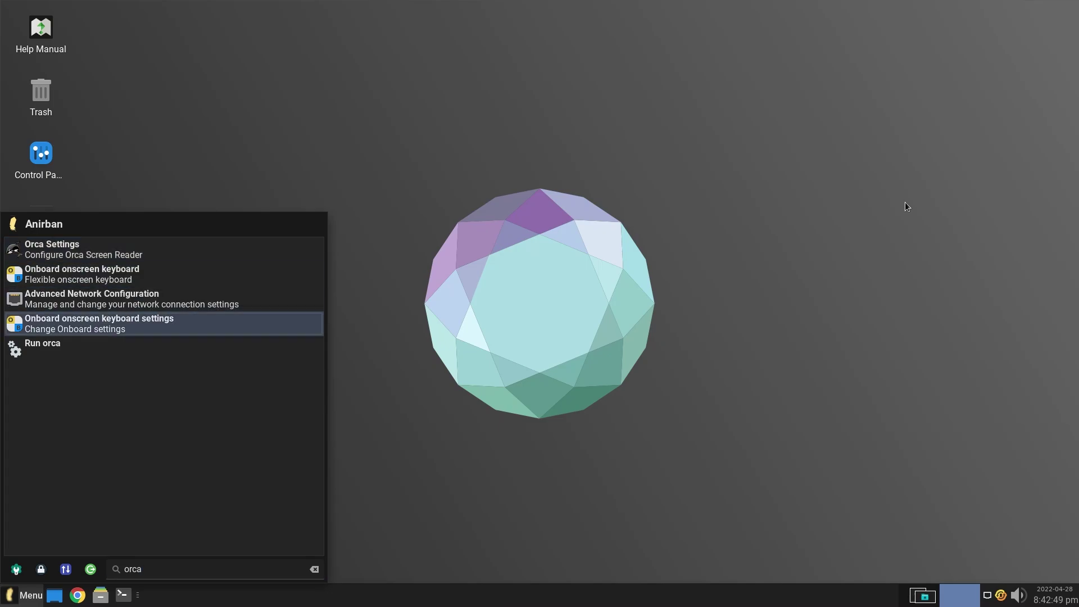
key(Return)
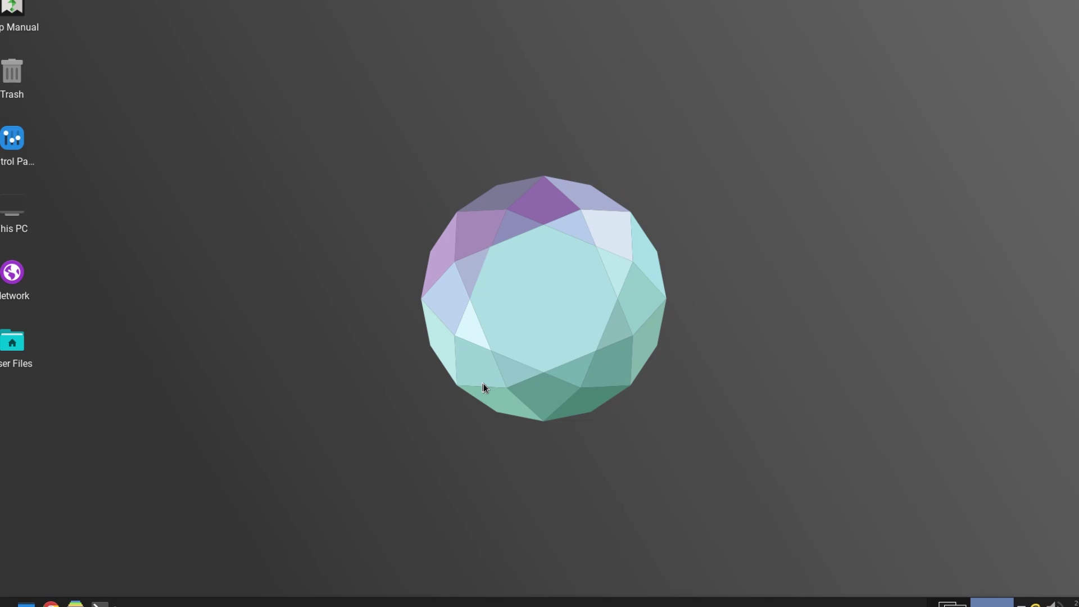
Launch Settings Manager from the Whisker menu with the search 'sett' and centre its window.
key(super)
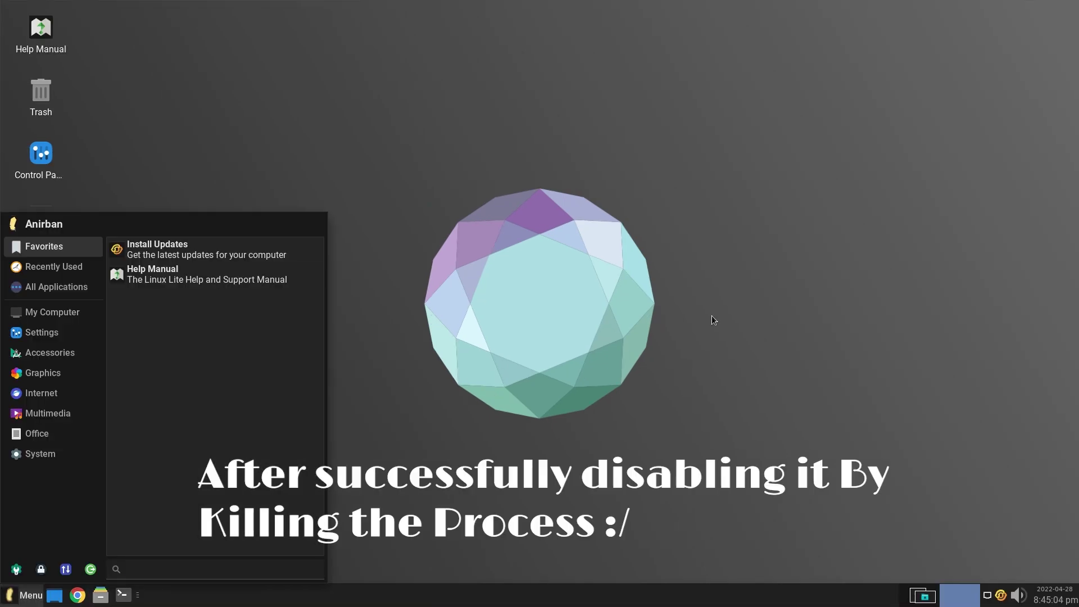
text(settin)
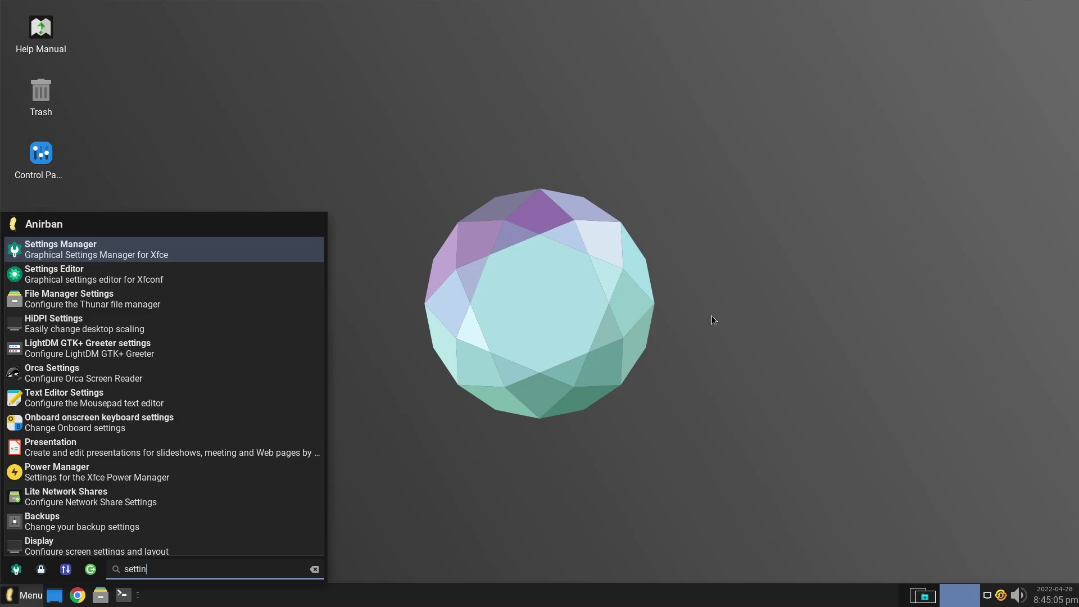
key(Return)
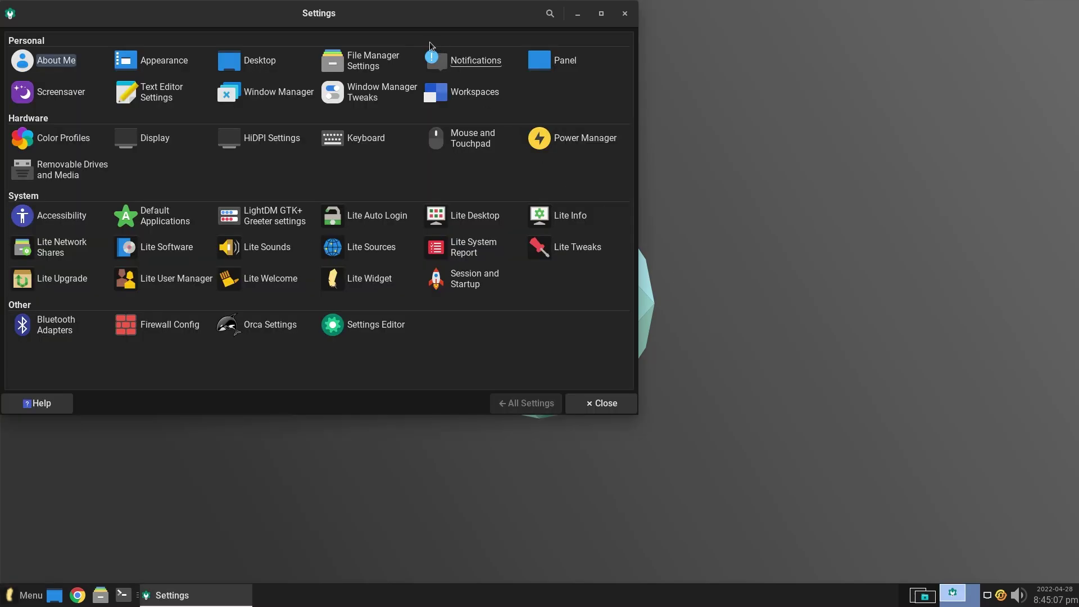
drag(423, 34, 687, 131)
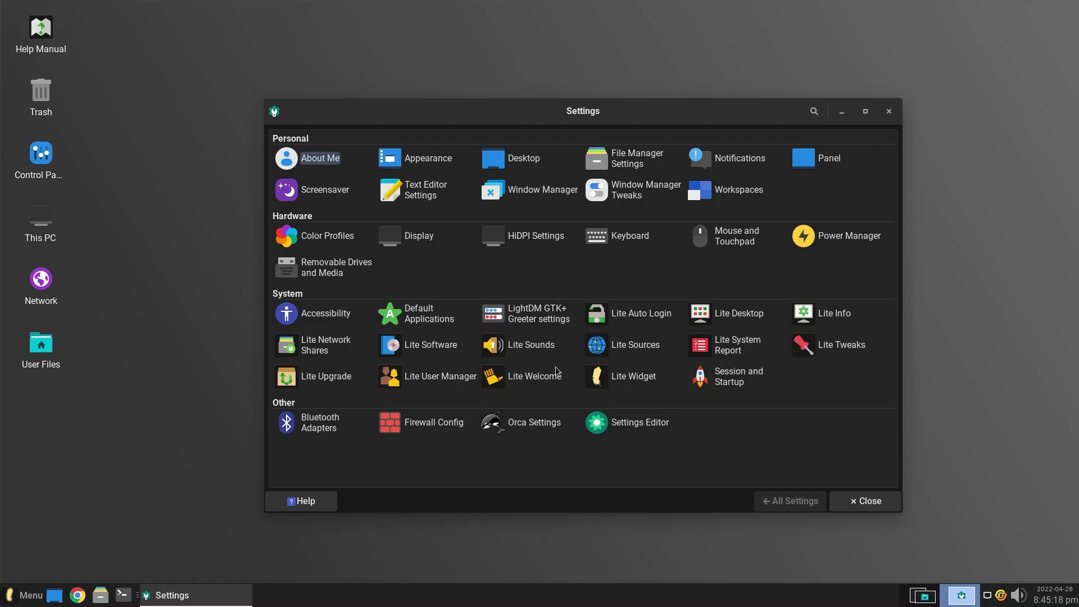
Browse the Appearance settings' icon, font and style options, then return to all settings.
click(422, 159)
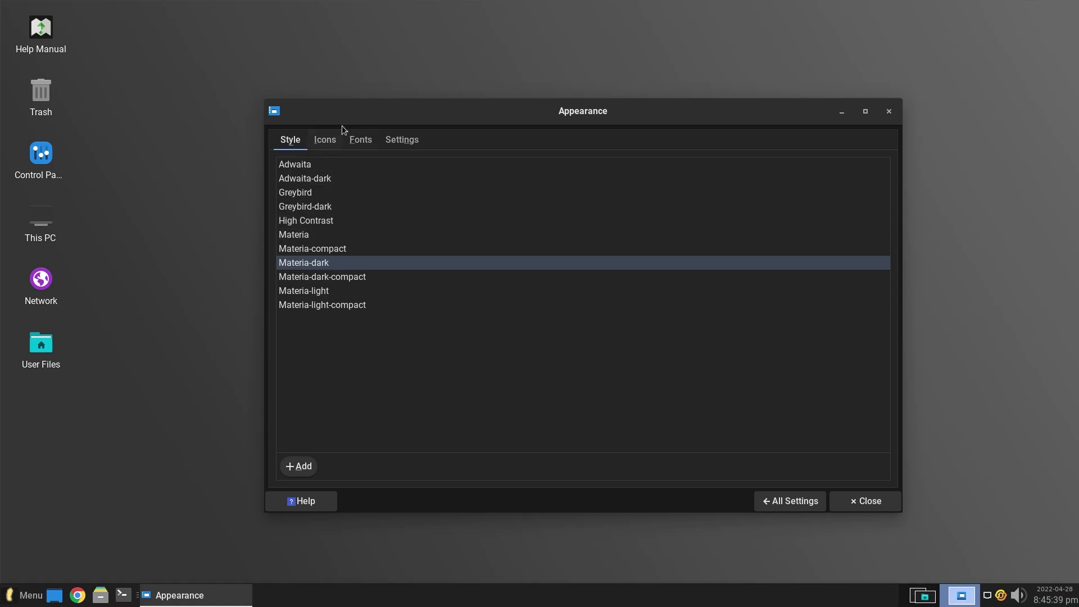
click(325, 138)
click(360, 140)
click(397, 145)
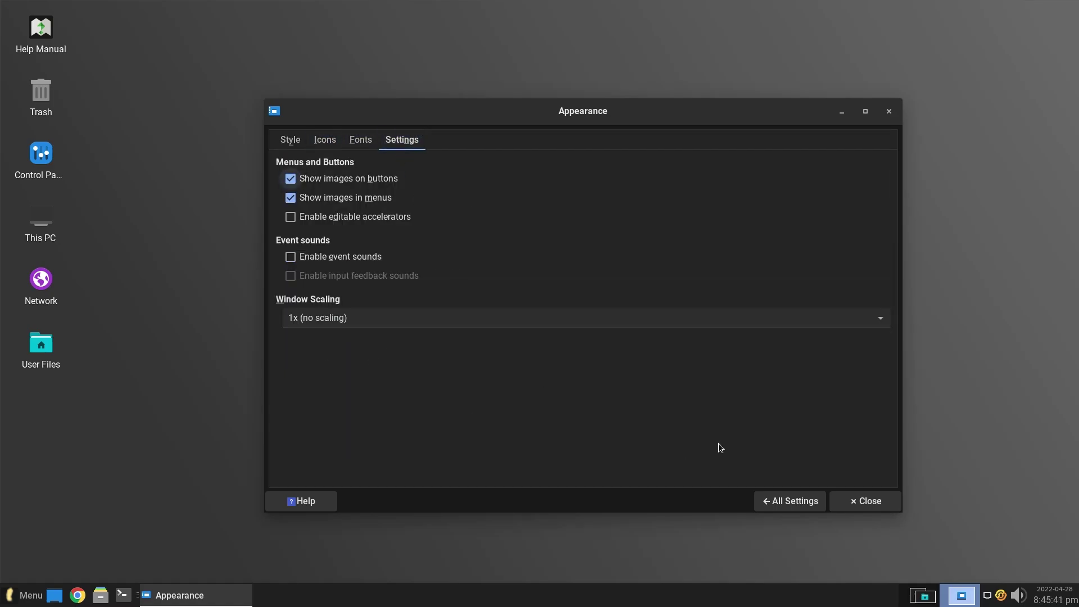
click(797, 504)
Set the night-lit suspension bridge photo as the desktop wallpaper and preview it.
click(528, 161)
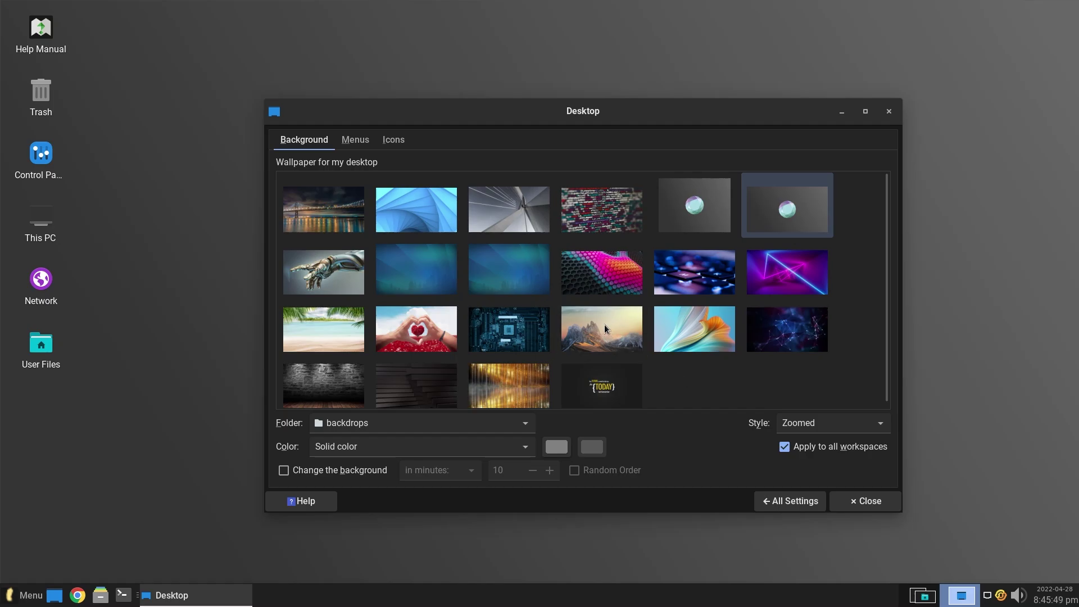
click(349, 217)
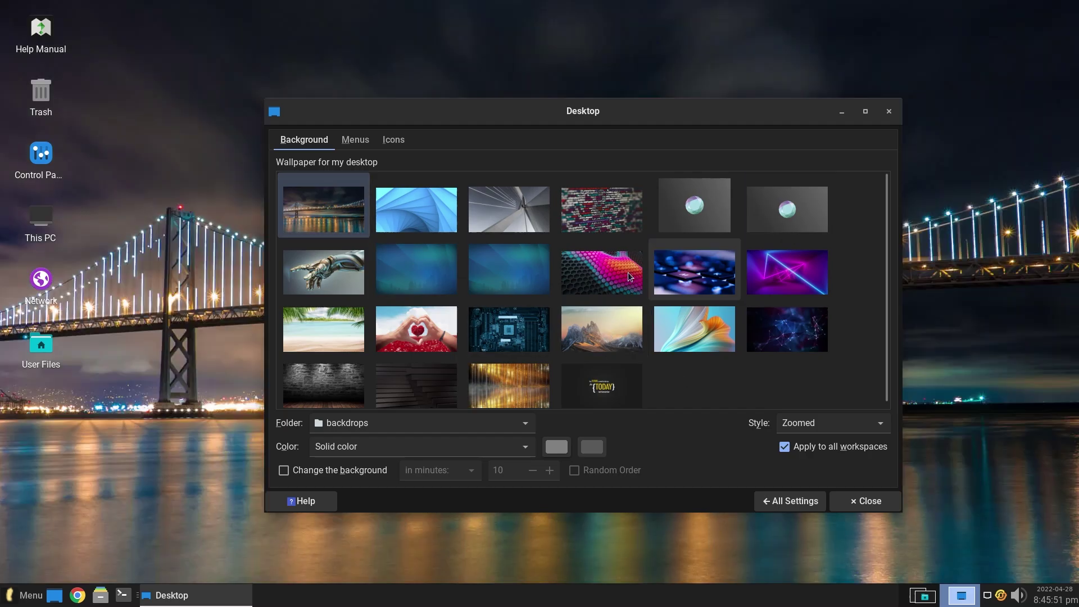
click(839, 111)
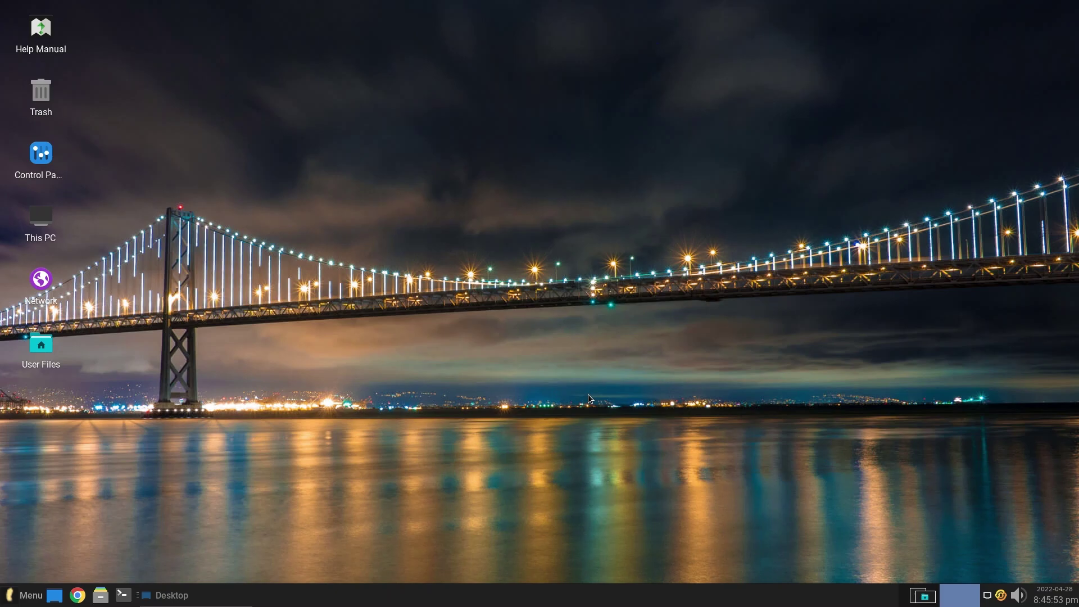
click(191, 595)
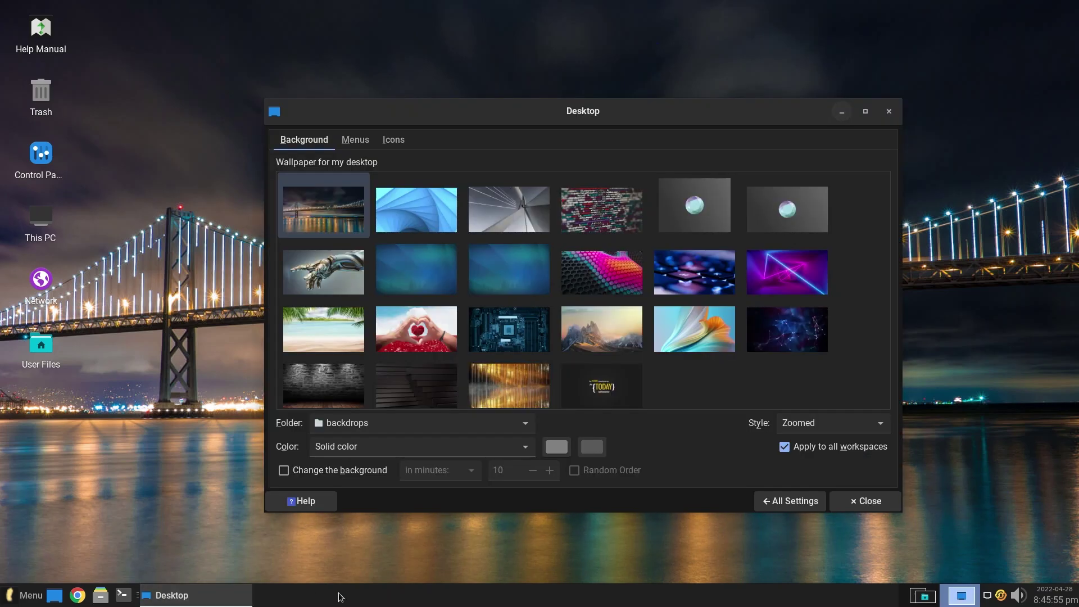
Look over the Desktop Menus and Icons options, then go back to All Settings.
click(357, 145)
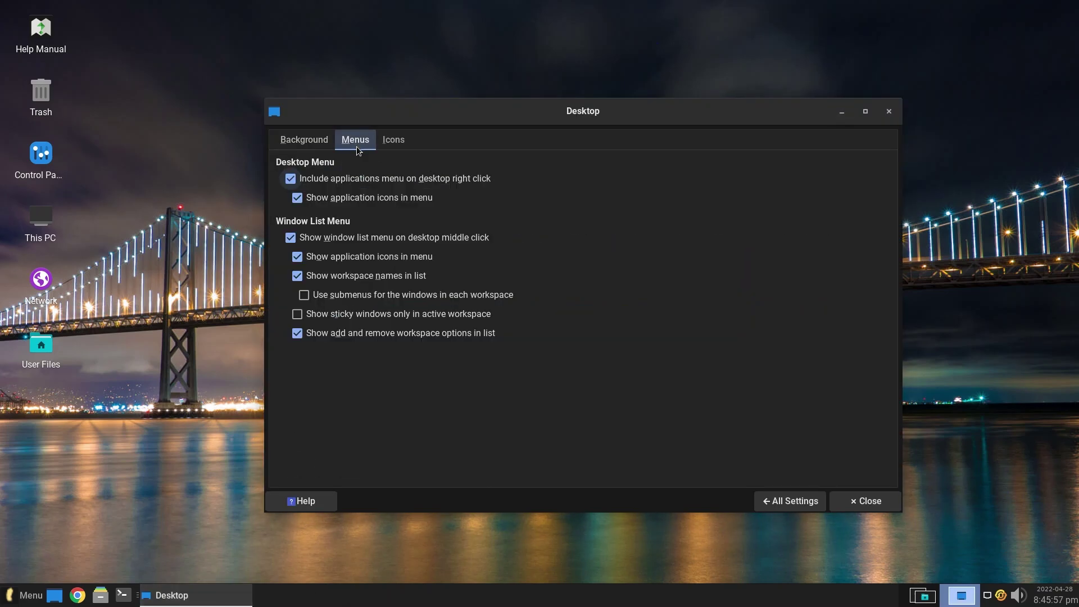
click(394, 143)
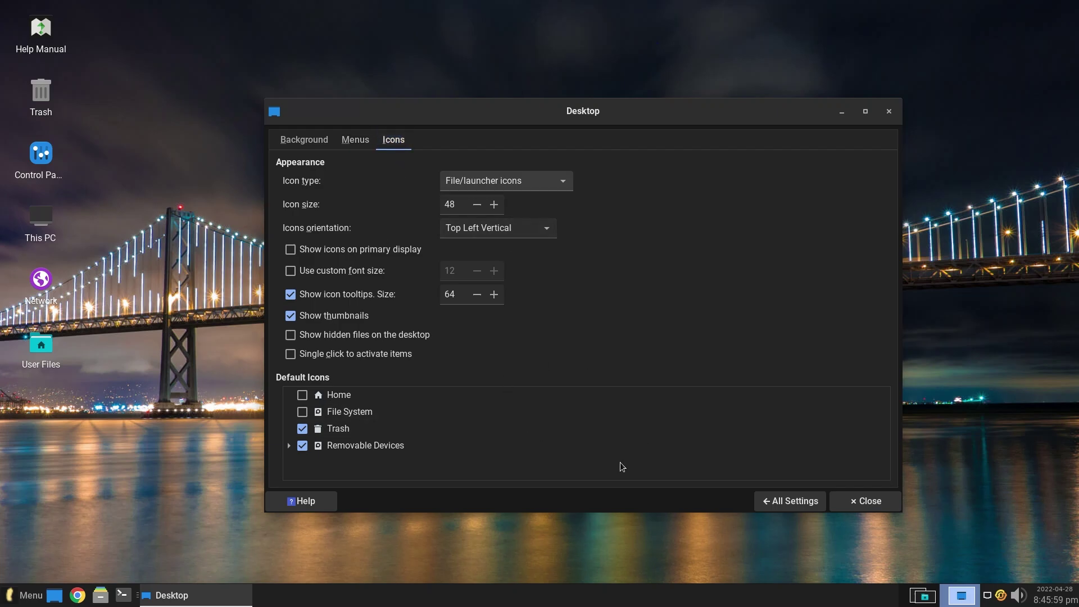
click(787, 501)
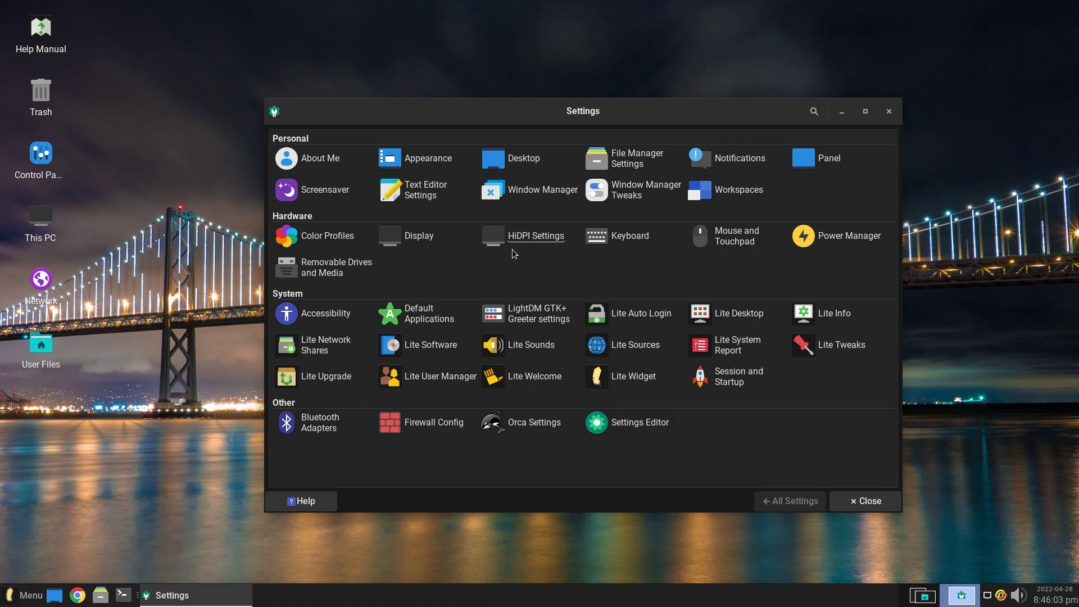
click(605, 196)
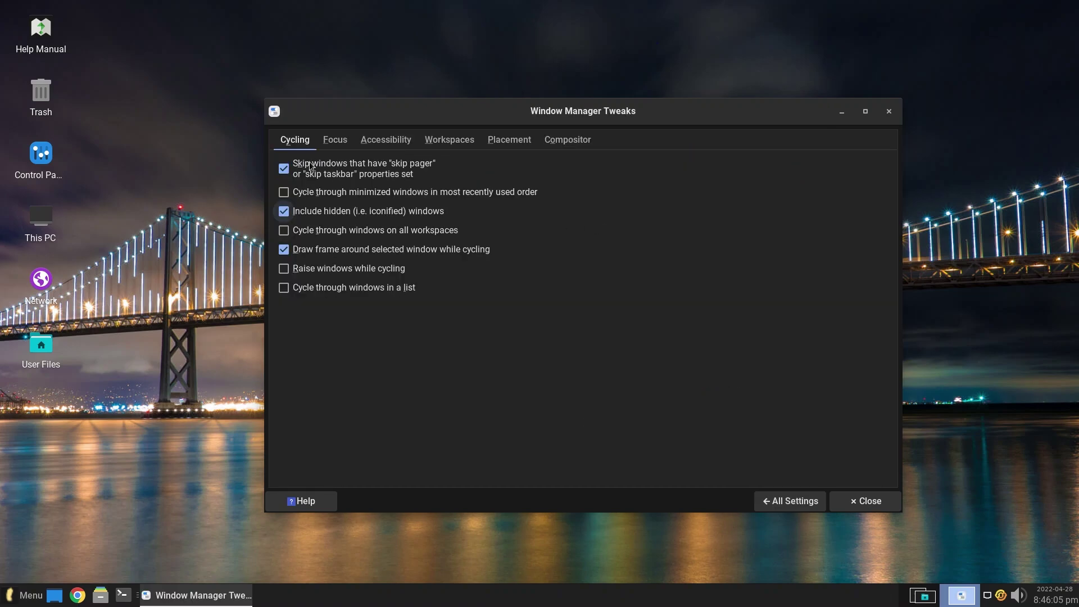
click(335, 140)
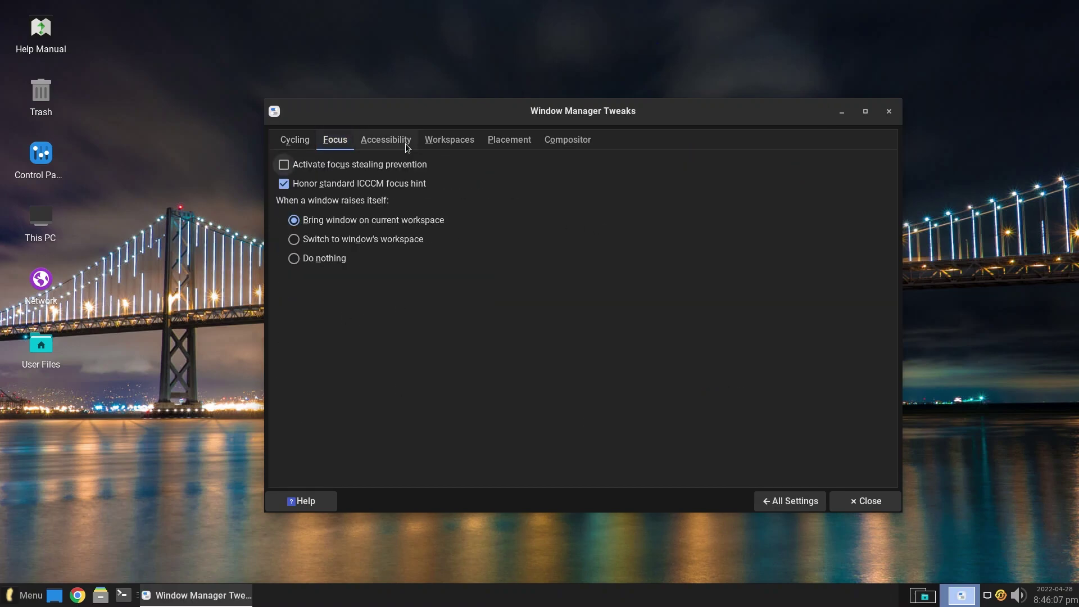
click(386, 139)
click(449, 139)
click(509, 139)
click(567, 139)
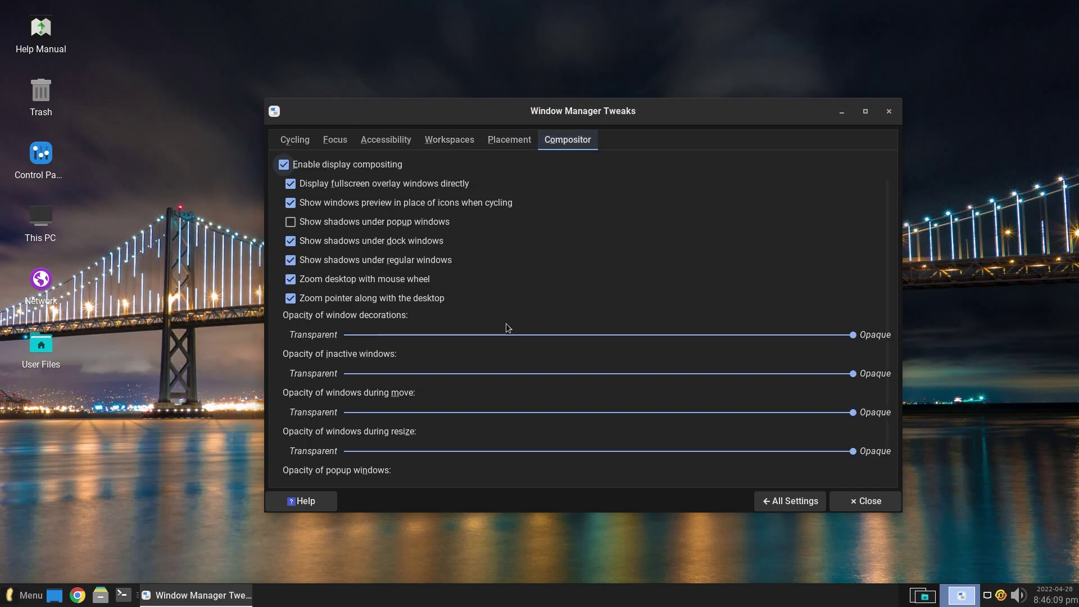
click(779, 501)
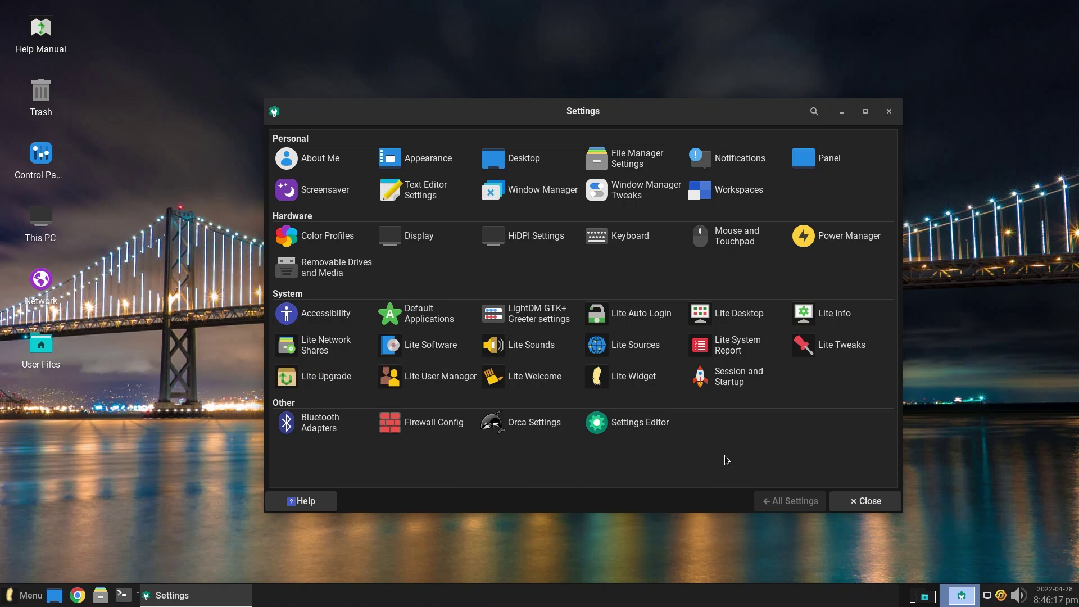
Launch Lite Software with the administrator password and decline updating the software sources.
click(414, 352)
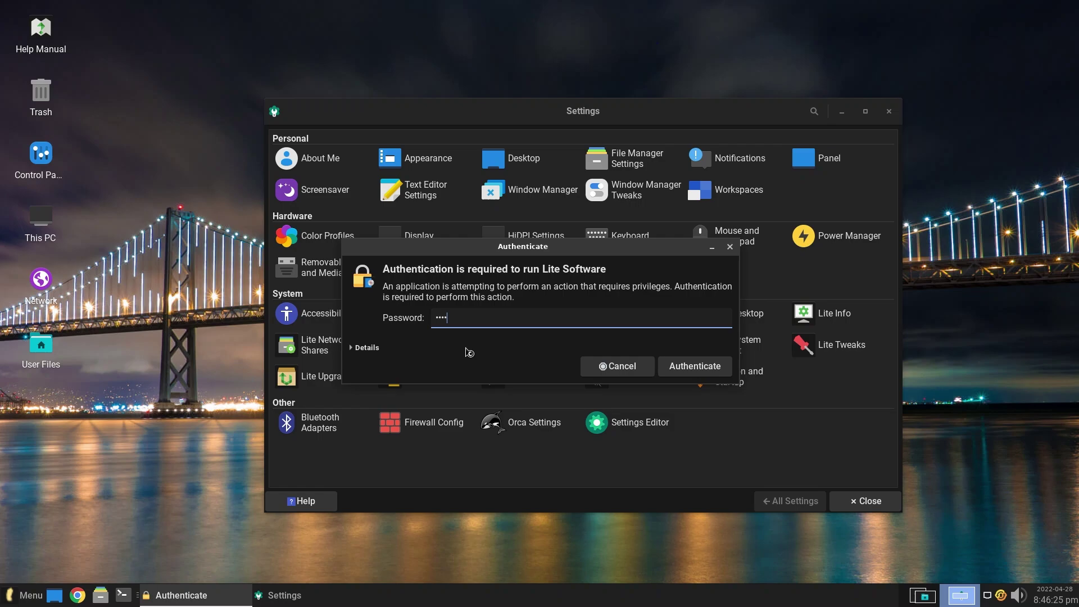
key(Return)
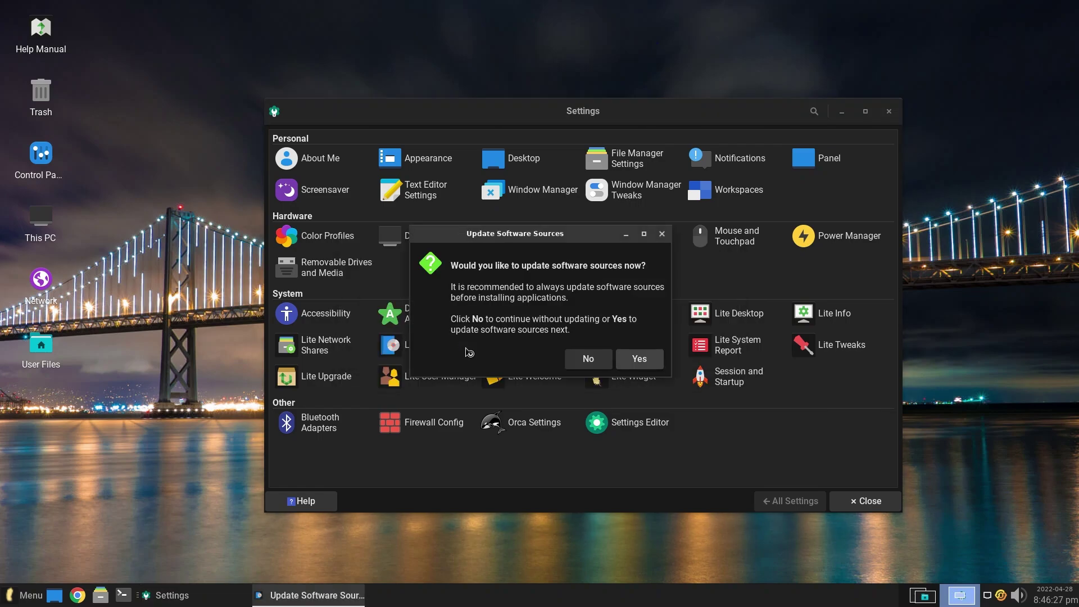
click(582, 359)
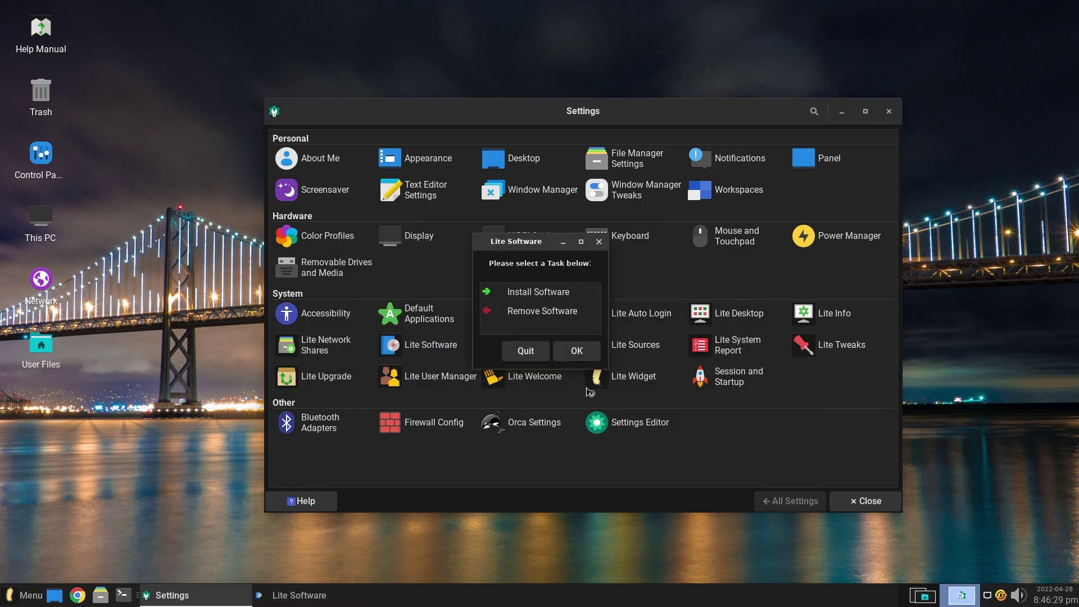
Choose the Install Software task and confirm to open the installable software list.
click(528, 298)
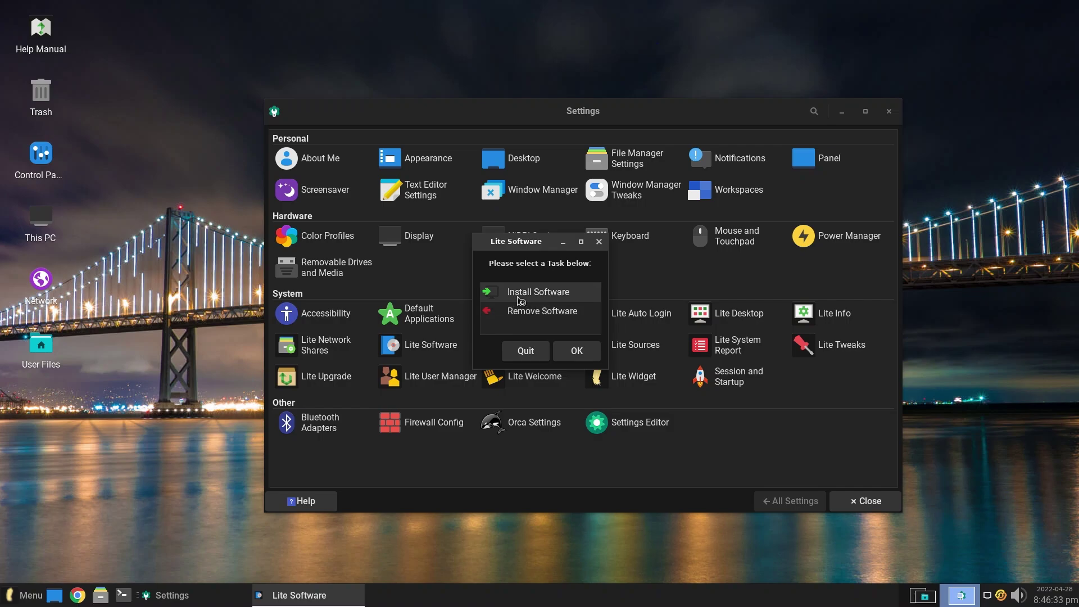
click(501, 312)
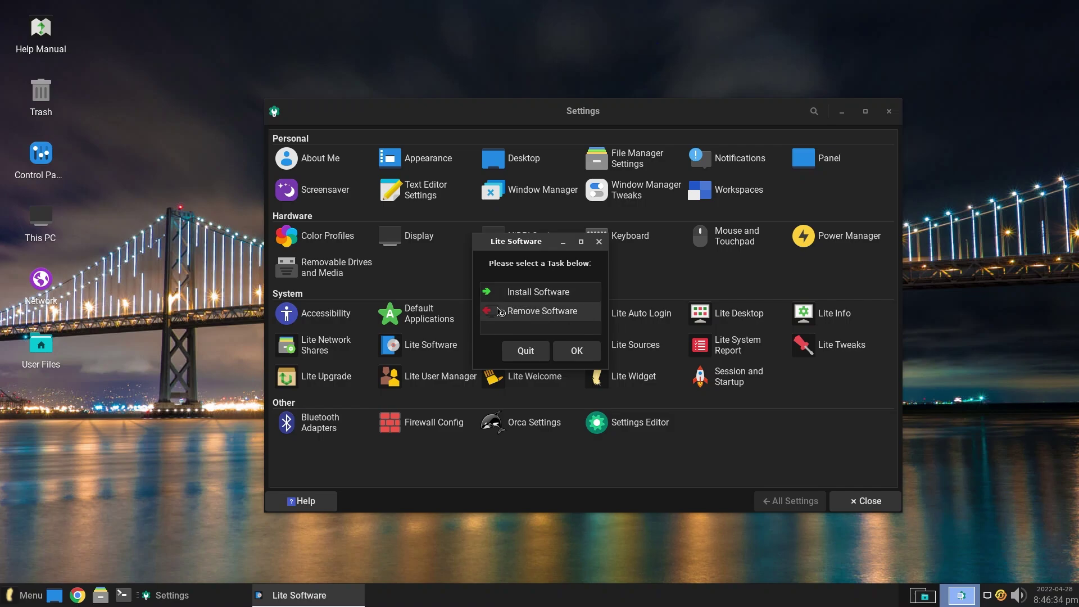
click(531, 297)
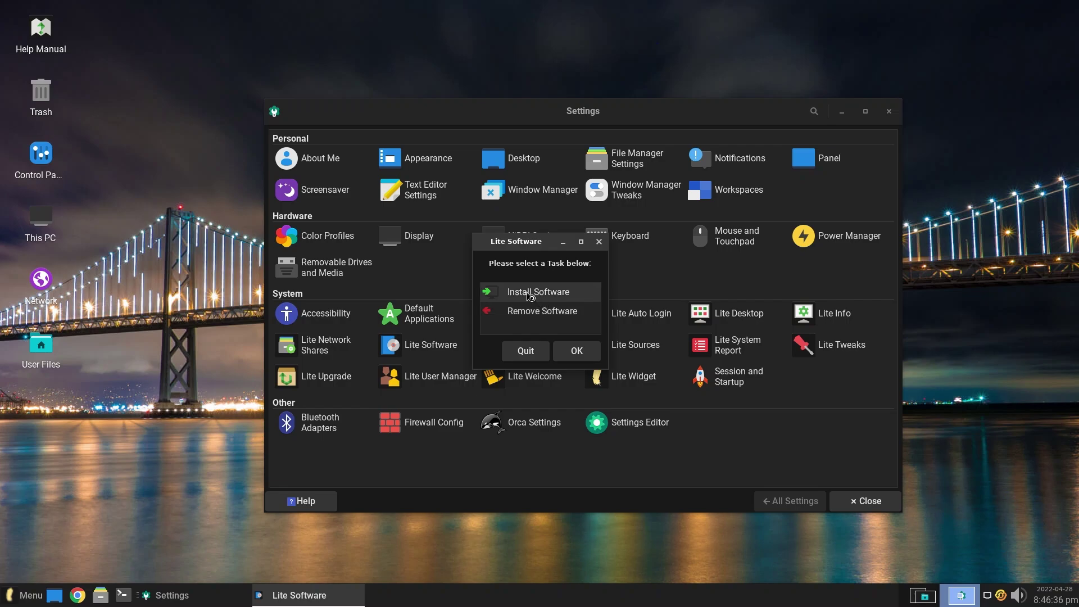
click(574, 354)
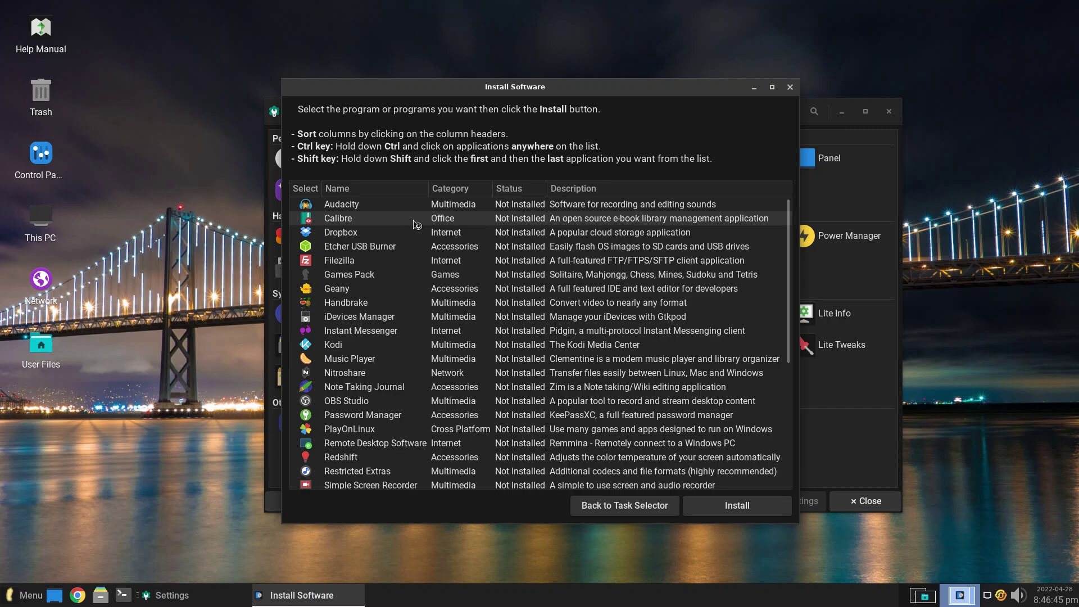
Scroll the Install Software list from Audacity down to Zoom, then back to the top.
scroll(646, 349, down, 5)
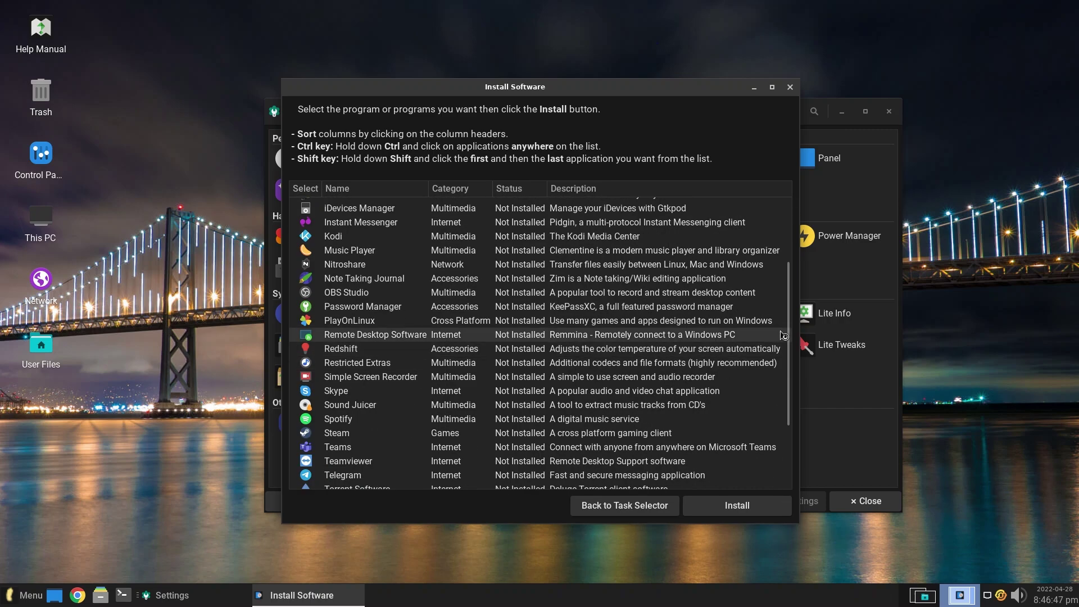
scroll(797, 379, down, 3)
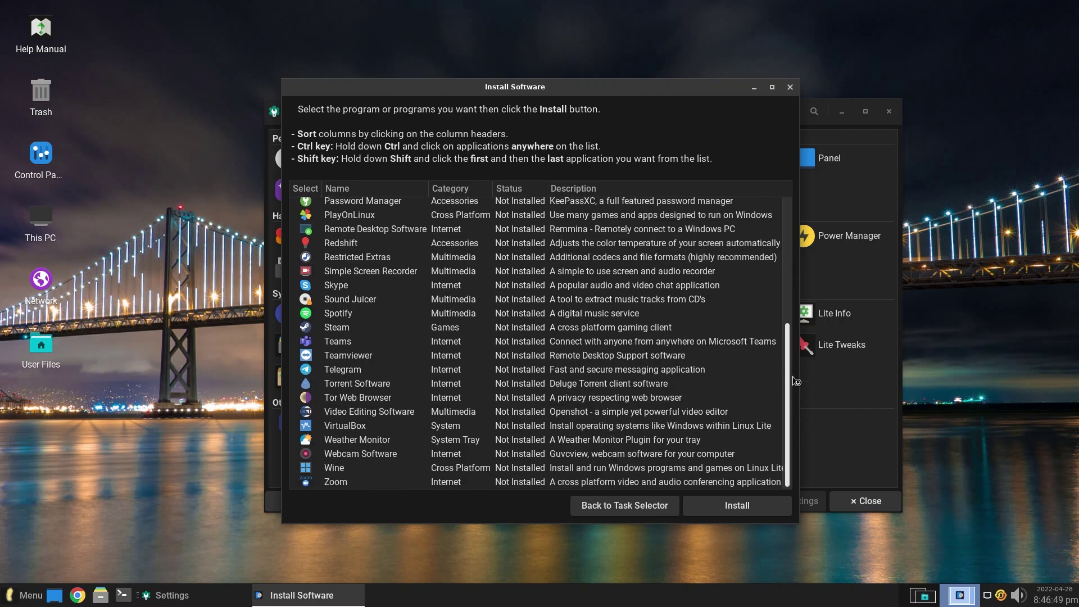
scroll(797, 381, up, 8)
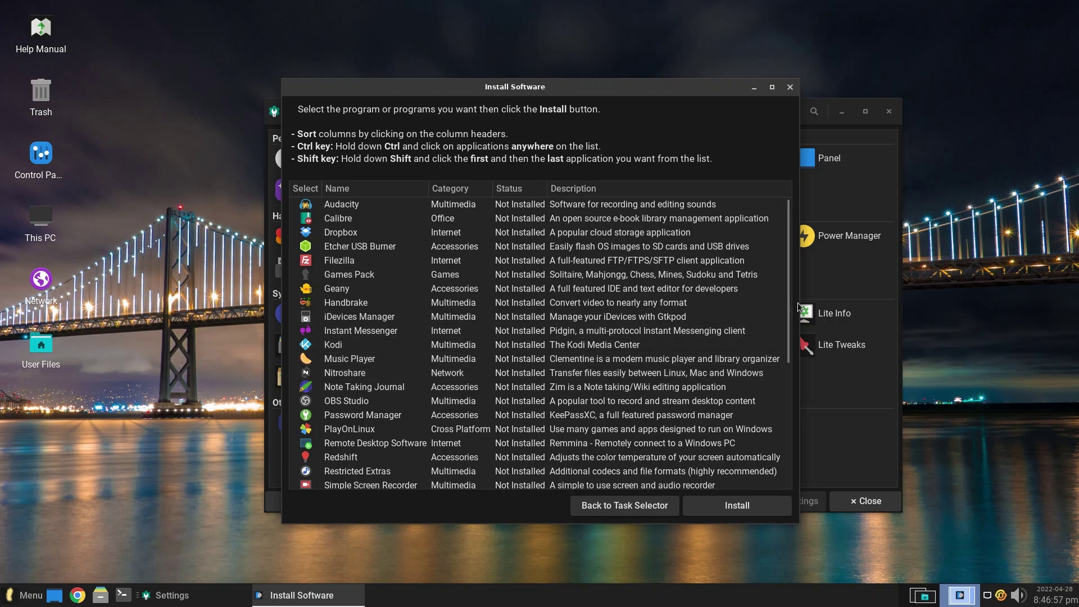
drag(789, 308, 795, 341)
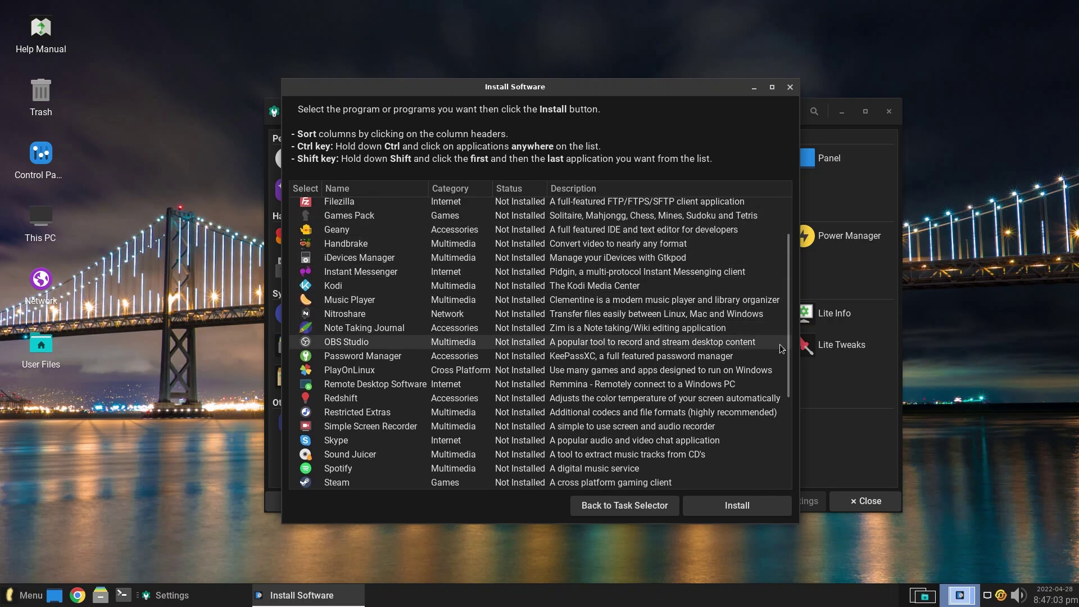
drag(786, 364, 787, 420)
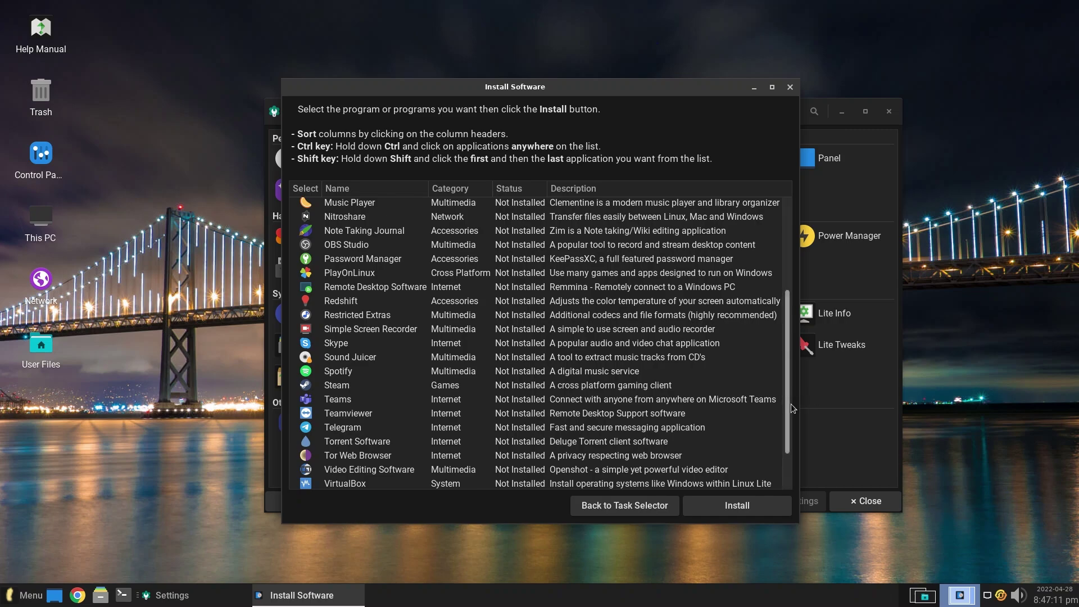
drag(790, 404, 791, 440)
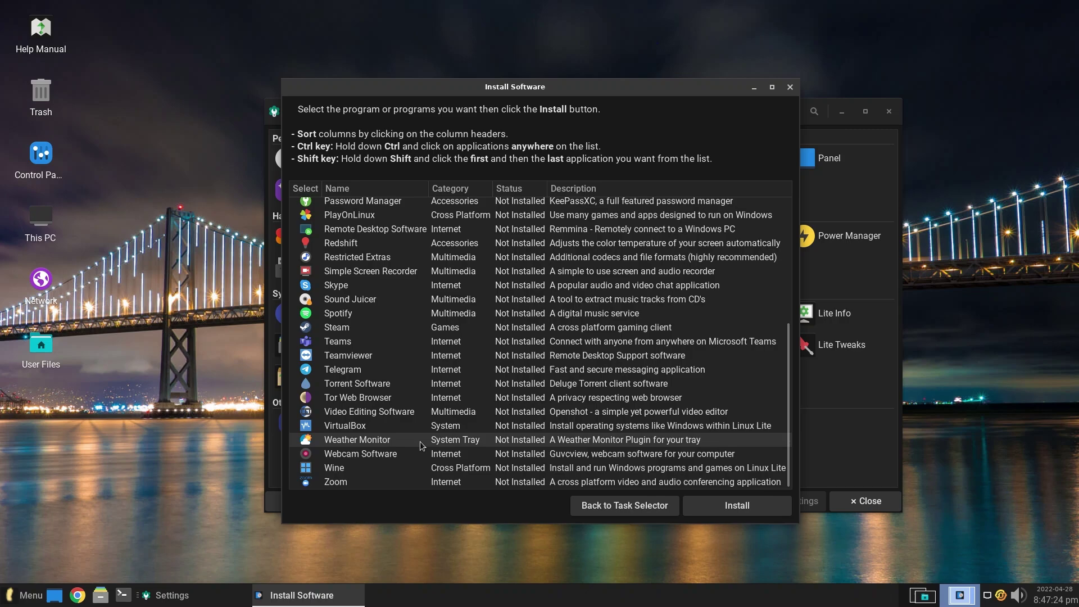
scroll(416, 392, up, 1)
scroll(414, 388, up, 1)
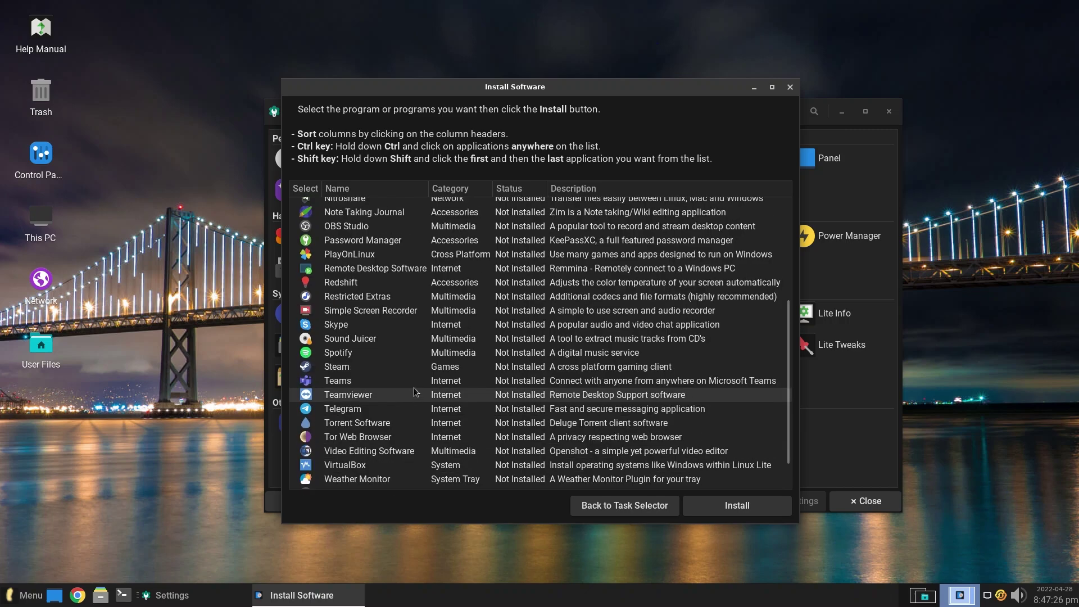
scroll(414, 388, up, 5)
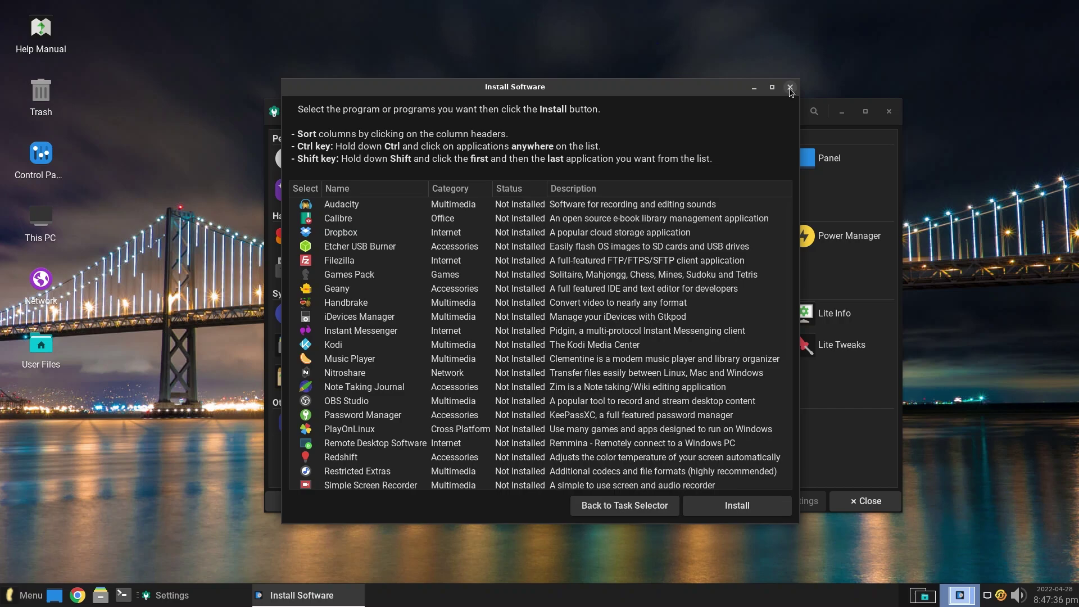
Close the Install Software list and quit Lite Software.
click(790, 87)
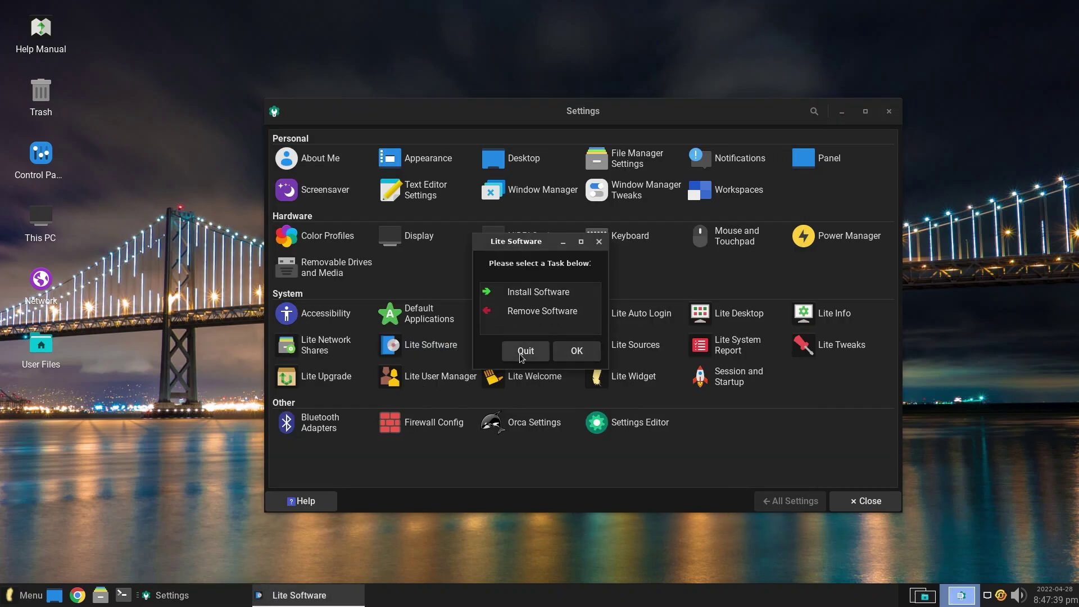
click(521, 357)
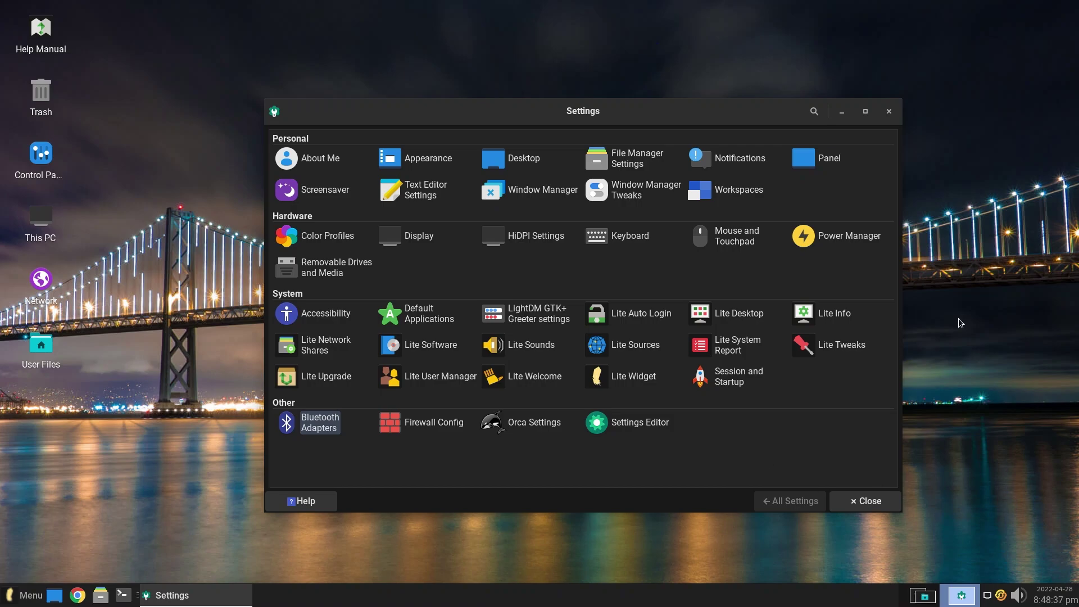
Close the Settings Manager window.
click(890, 111)
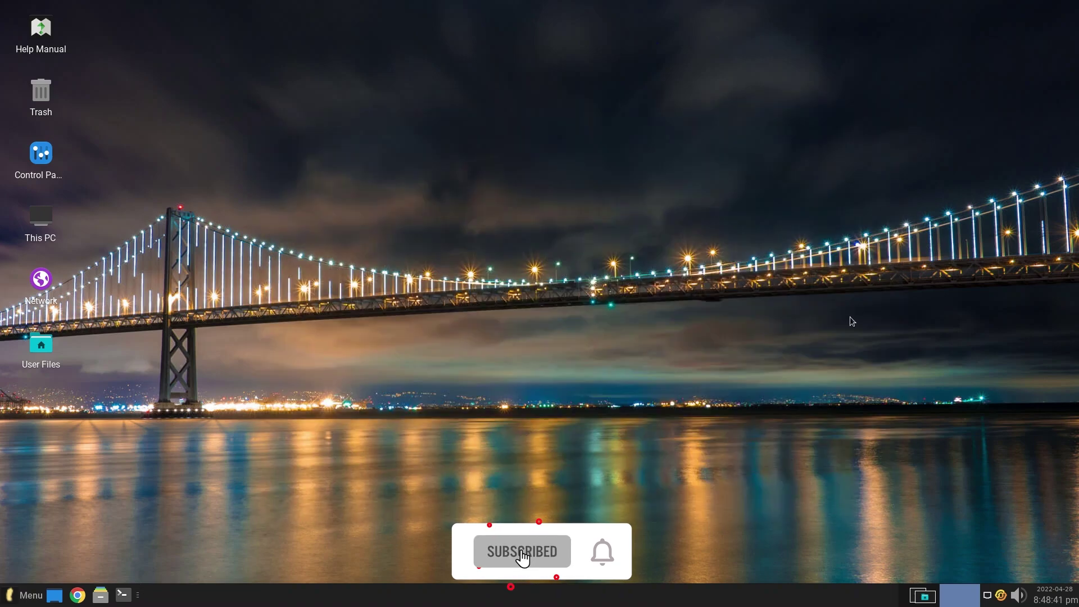